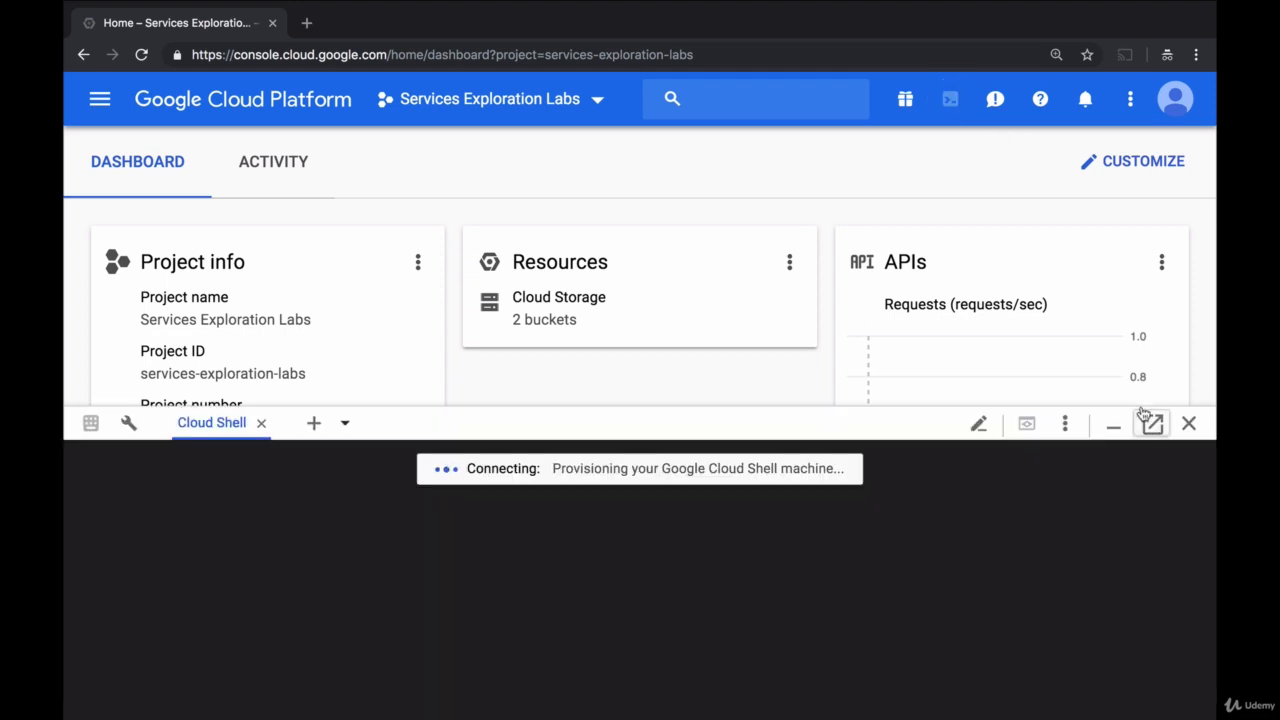
- Open Cloud Shell in its own browser tab, and create a new project named Challenge Lab GCE from the console dashboard
{"action": "left_click", "coordinate": [1152, 423]}
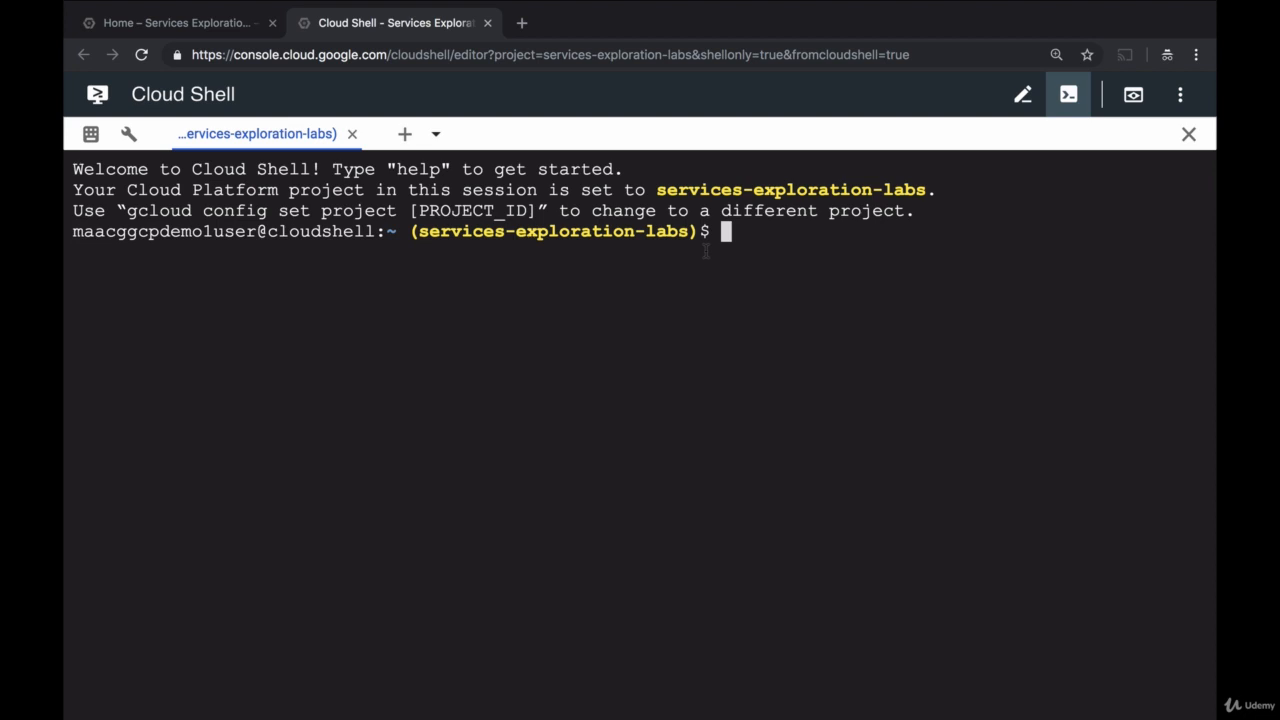
{"action": "left_click", "coordinate": [230, 30]}
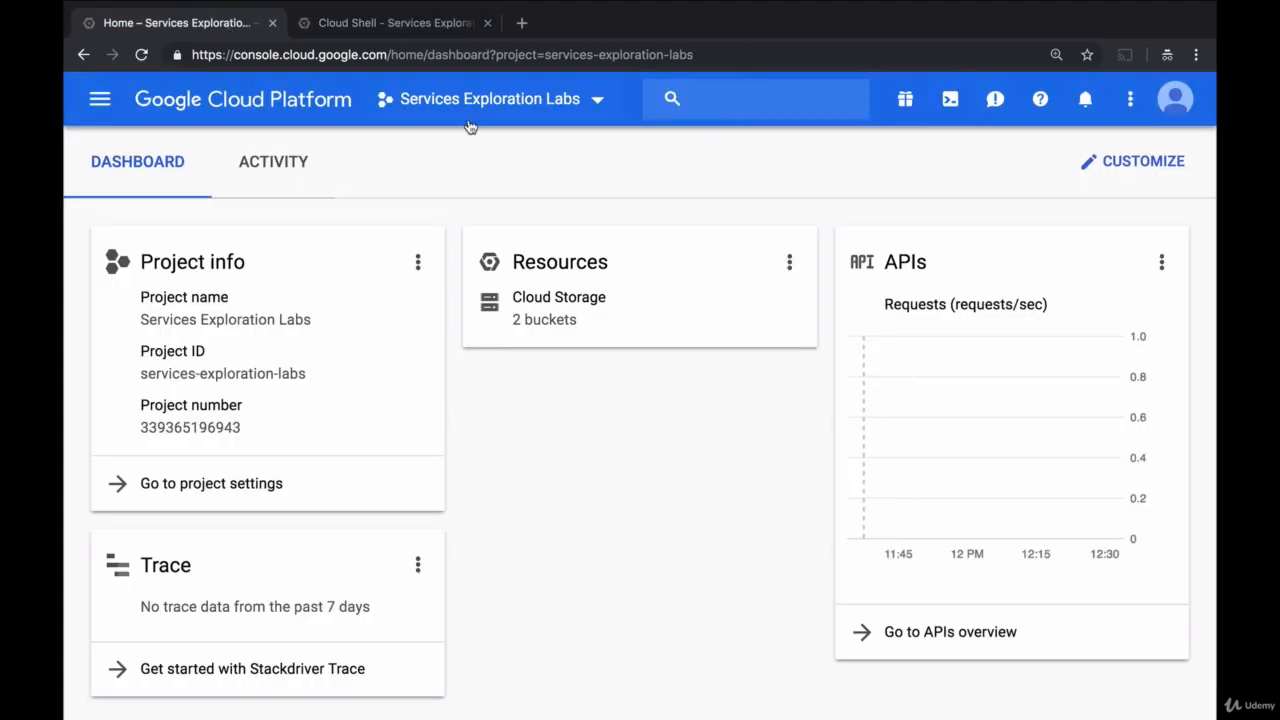
{"action": "left_click", "coordinate": [560, 118]}
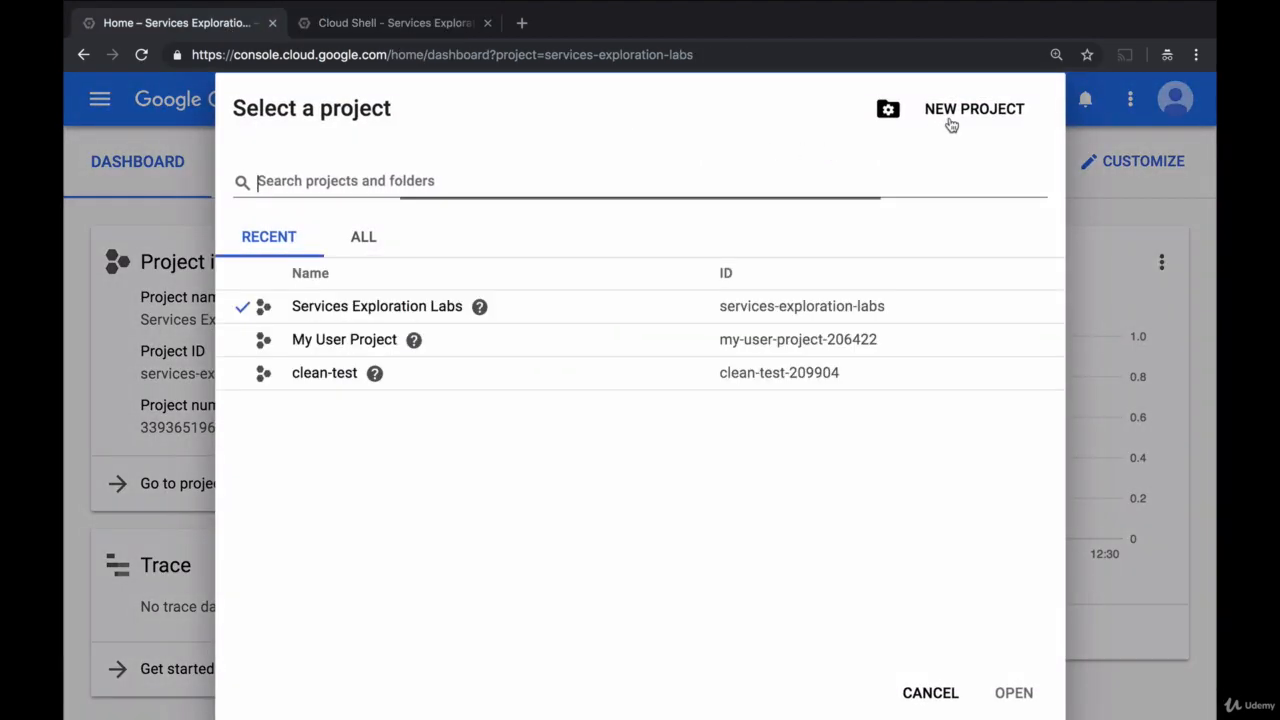
{"action": "left_click", "coordinate": [951, 122]}
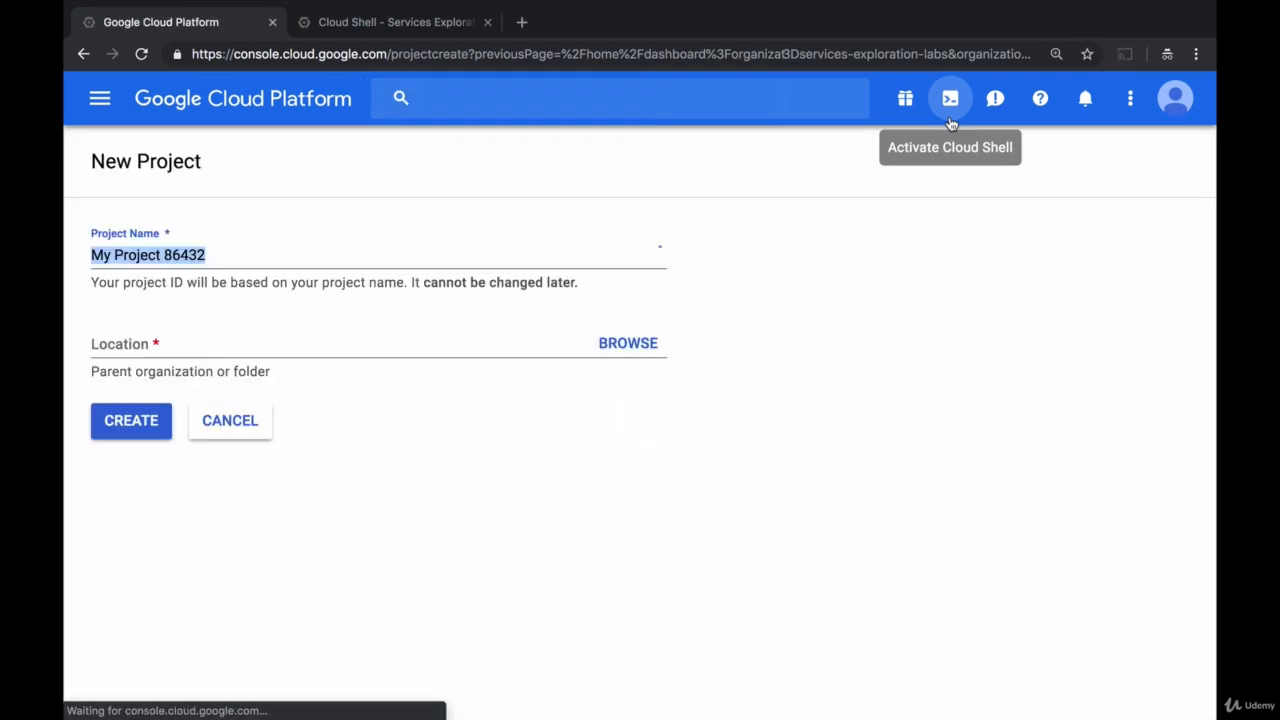
{"action": "type", "text": "Challenge"}
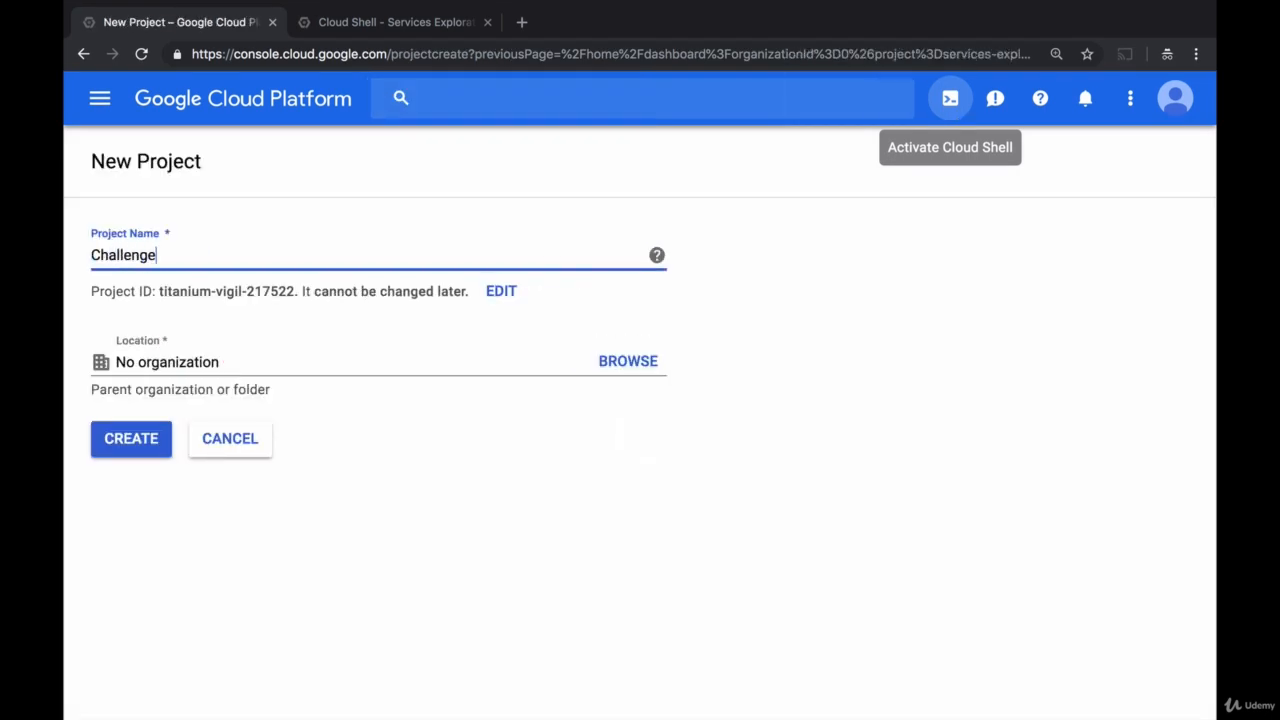
{"action": "type", "text": " Lab GCE"}
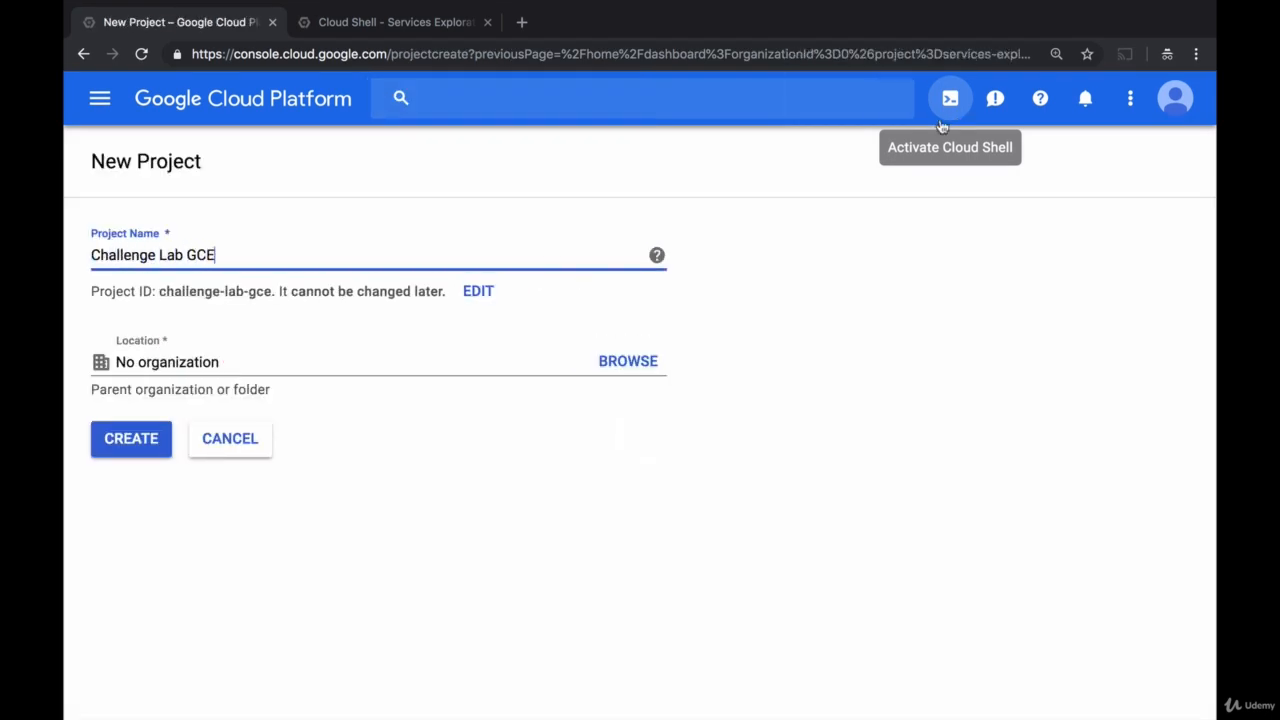
{"action": "left_click", "coordinate": [154, 455]}
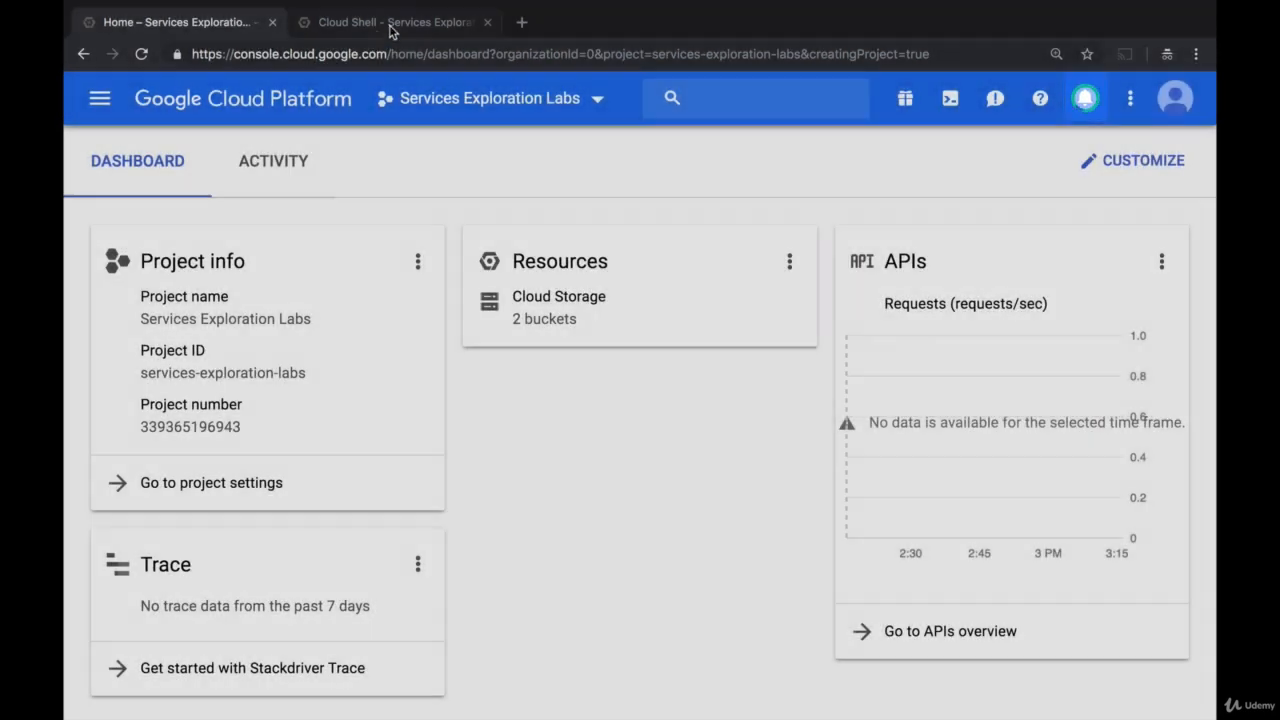
- Examine worker-startup-script.sh in the Cloud Shell editor, especially the lab-logs-bucket metadata name and the gsutil cp line that copies the log file
{"action": "left_click", "coordinate": [389, 24]}
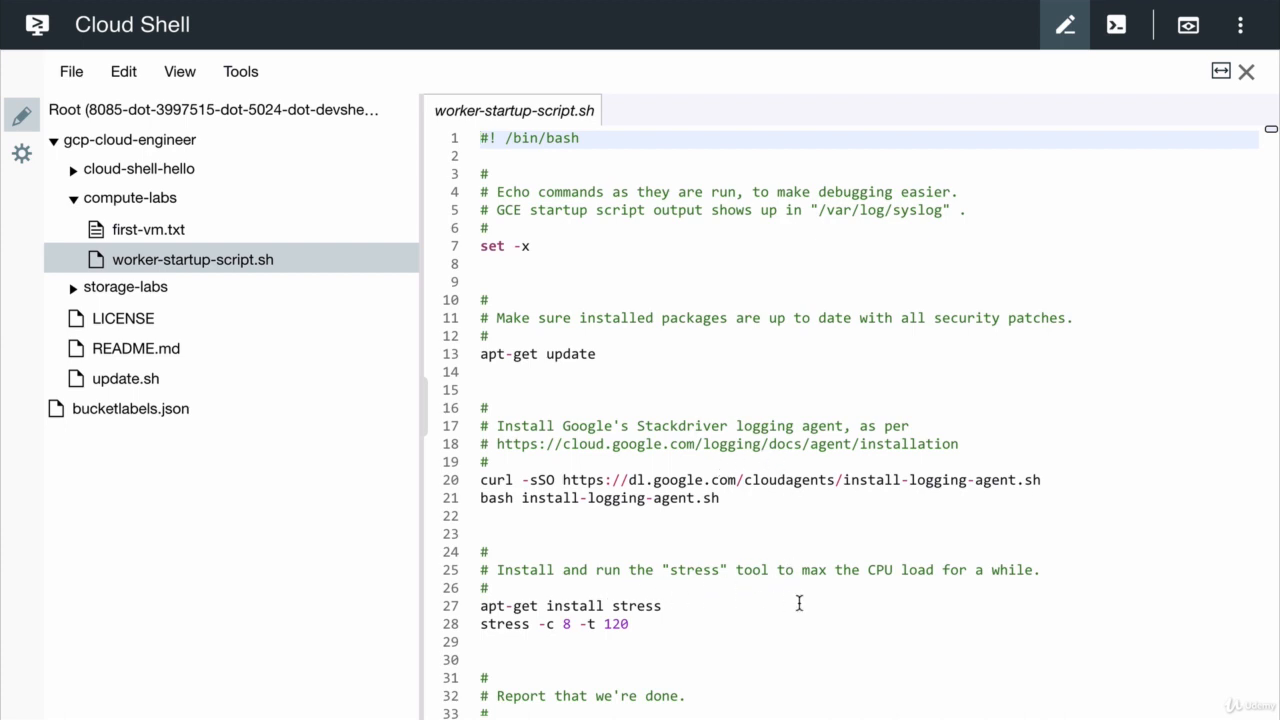
{"action": "scroll", "coordinate": [798, 603], "scroll_direction": "down", "scroll_amount": 5}
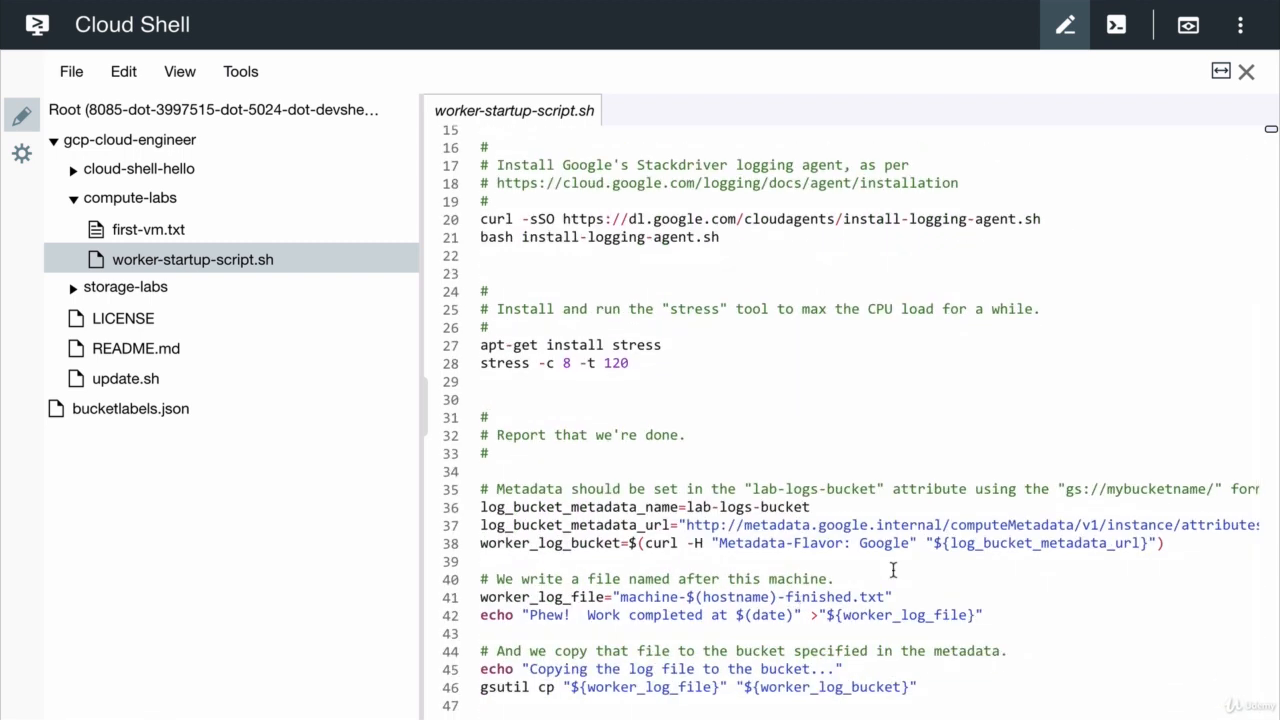
{"action": "left_click_drag", "start_coordinate": [816, 507], "coordinate": [688, 505]}
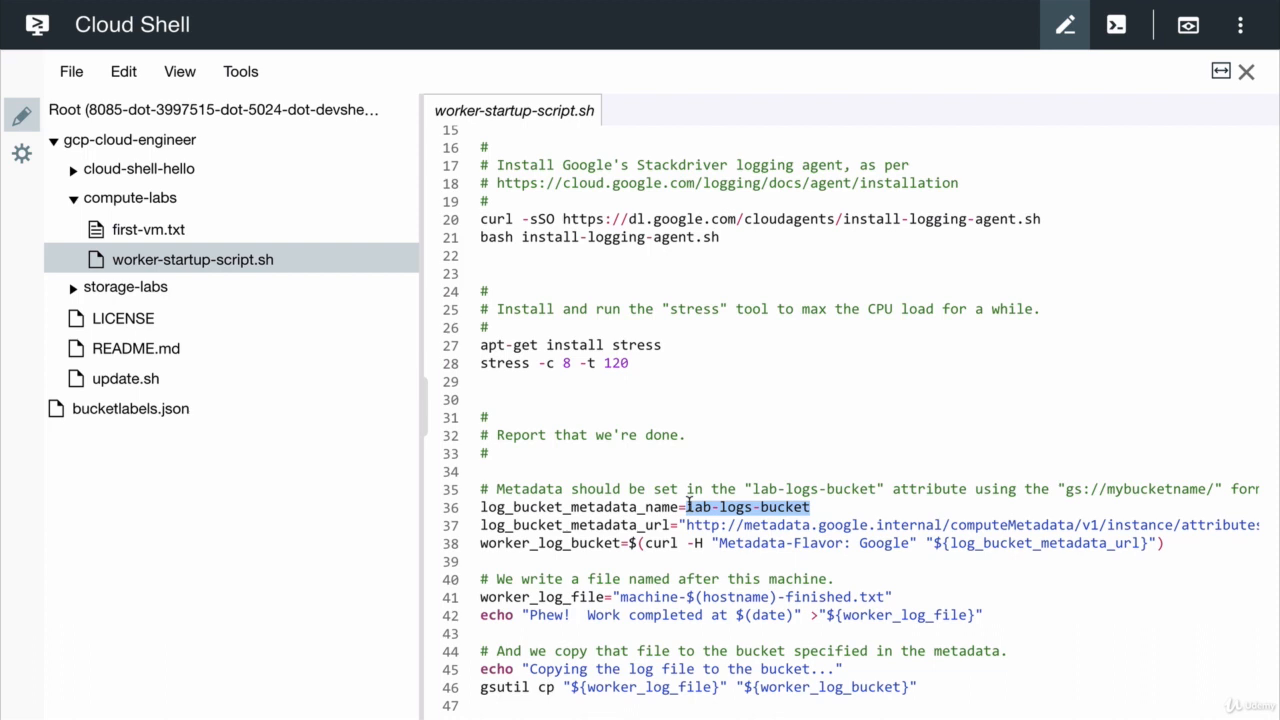
{"action": "left_click", "coordinate": [480, 688]}
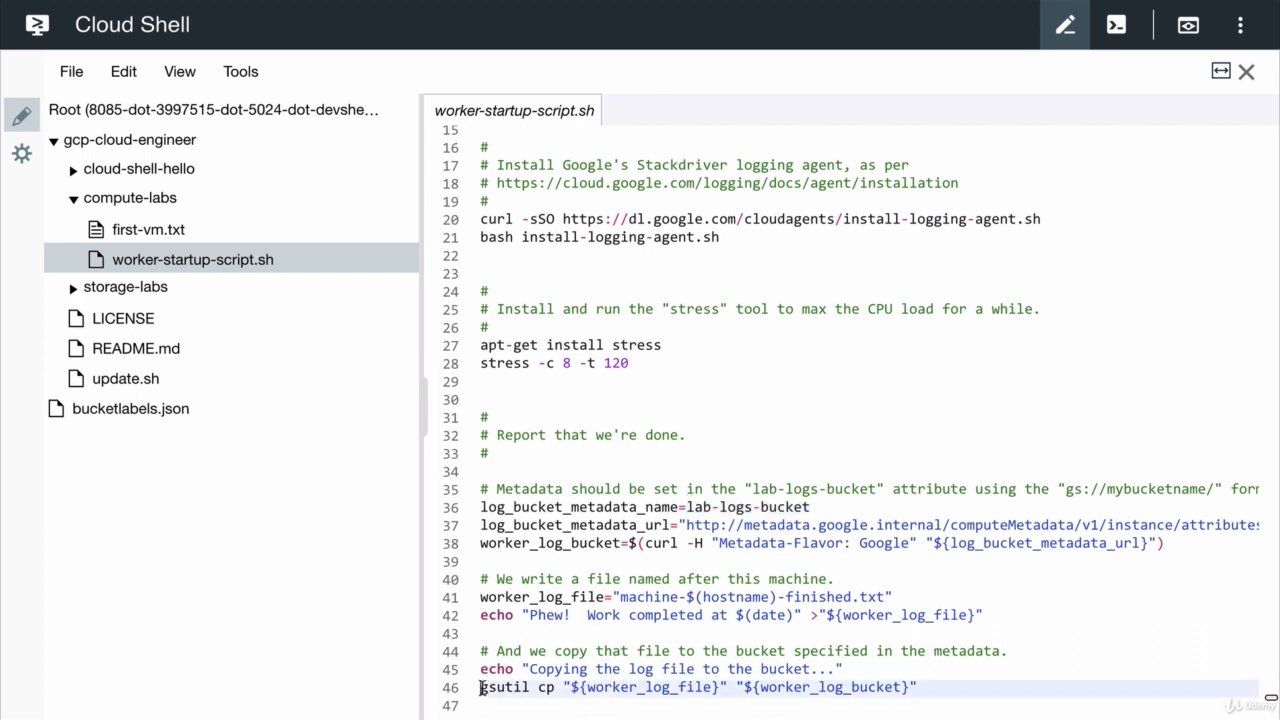
{"action": "left_click_drag", "start_coordinate": [480, 688], "coordinate": [930, 692]}
{"action": "left_click", "coordinate": [930, 692]}
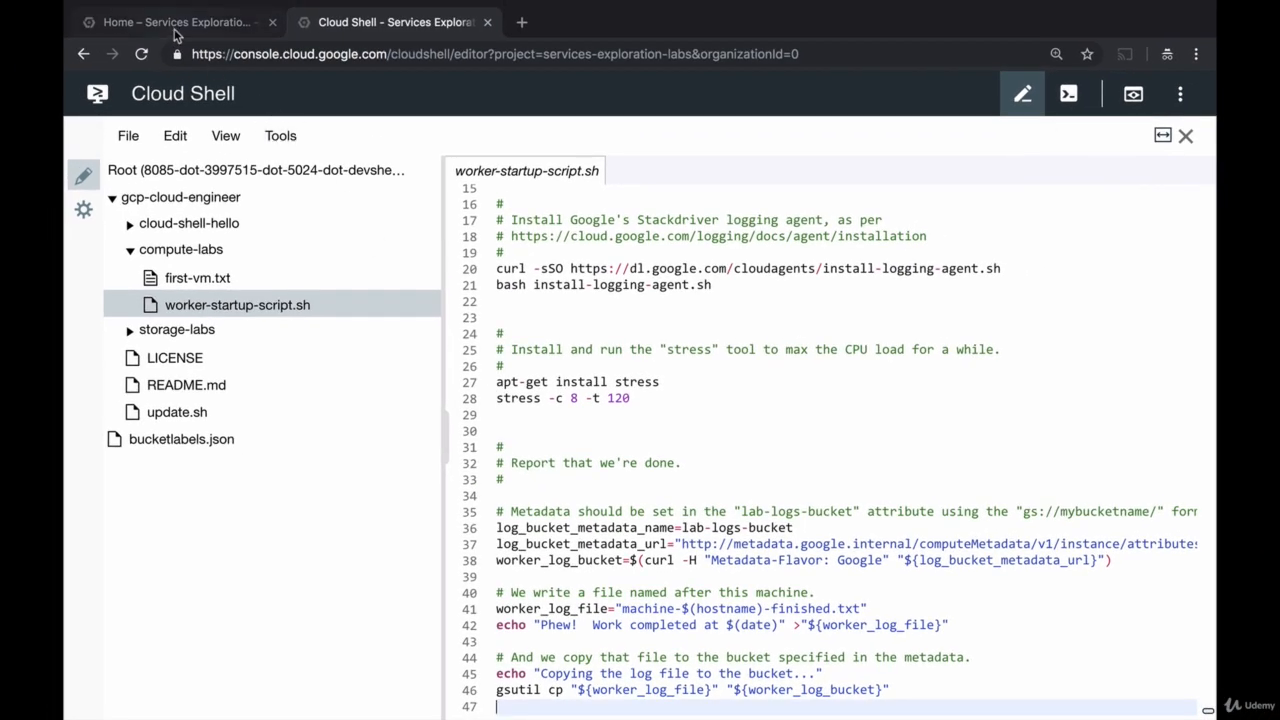
- Return to the console dashboard and switch the active project to Challenge Lab GCE
{"action": "left_click", "coordinate": [170, 22]}
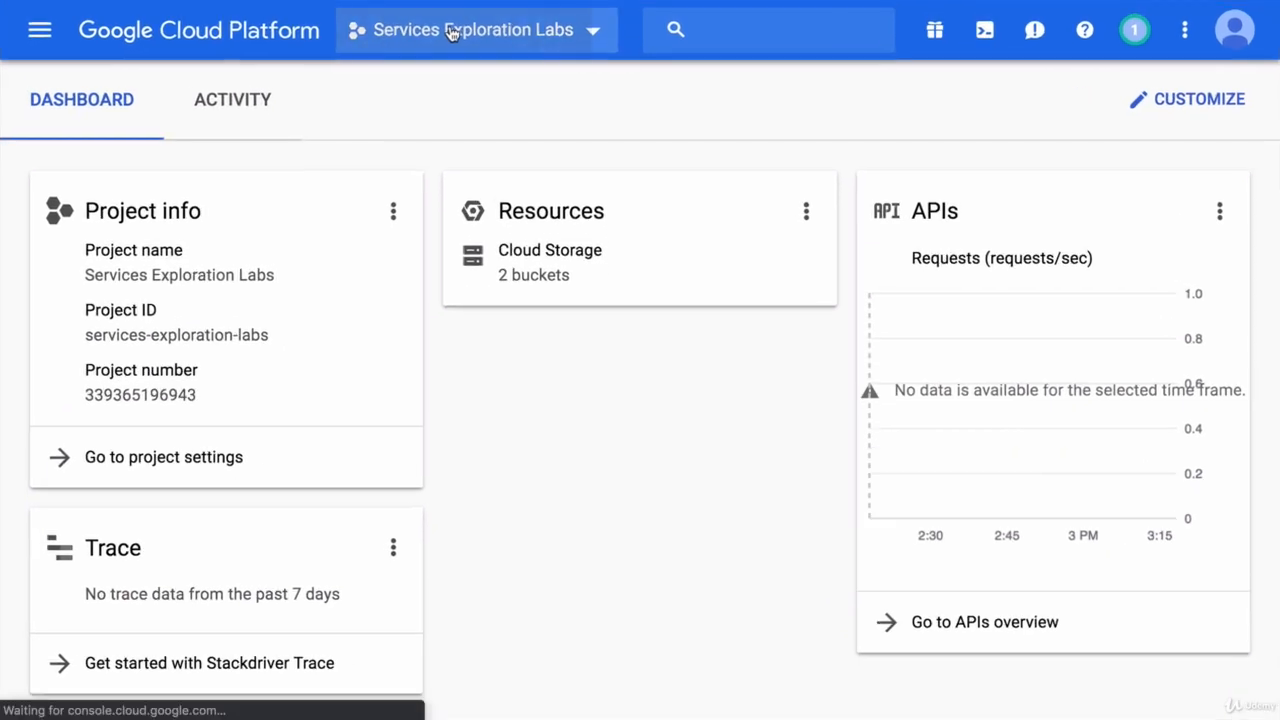
{"action": "left_click", "coordinate": [462, 94]}
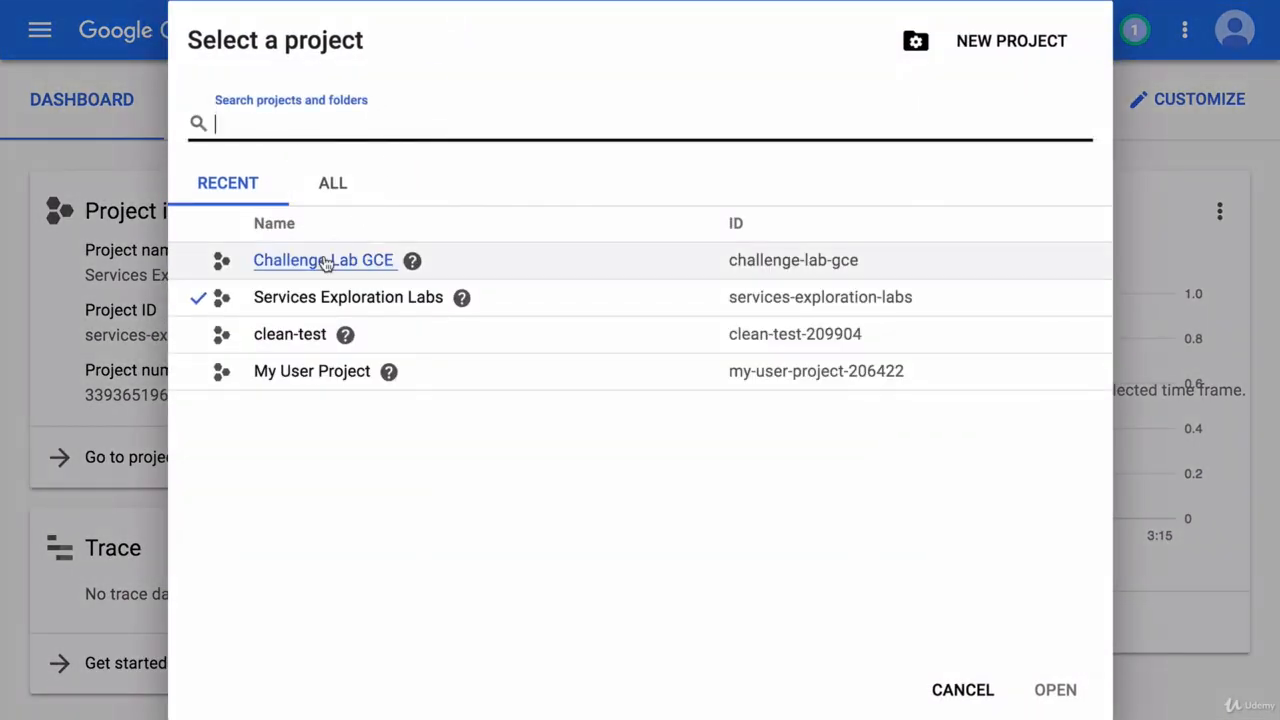
{"action": "left_click", "coordinate": [326, 262]}
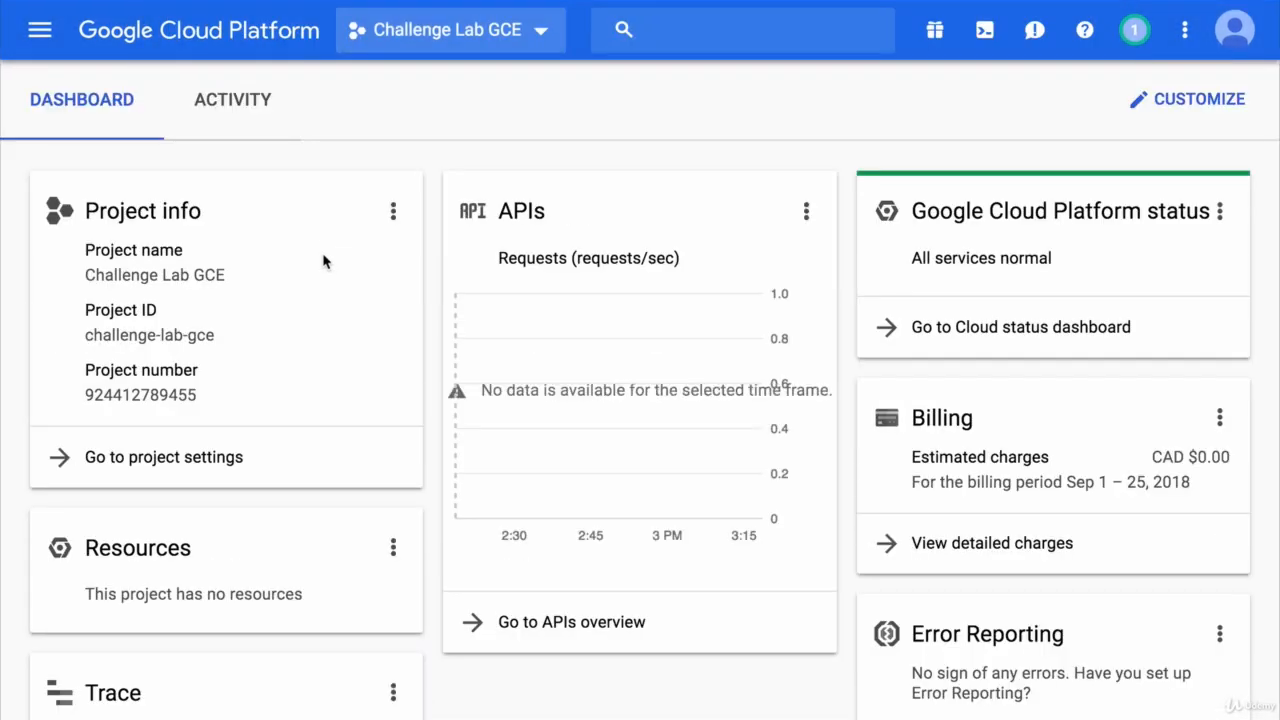
- Create a Cloud Storage bucket named challenge-lab-gce with the Regional storage class in us-west2
{"action": "left_click", "coordinate": [40, 32]}
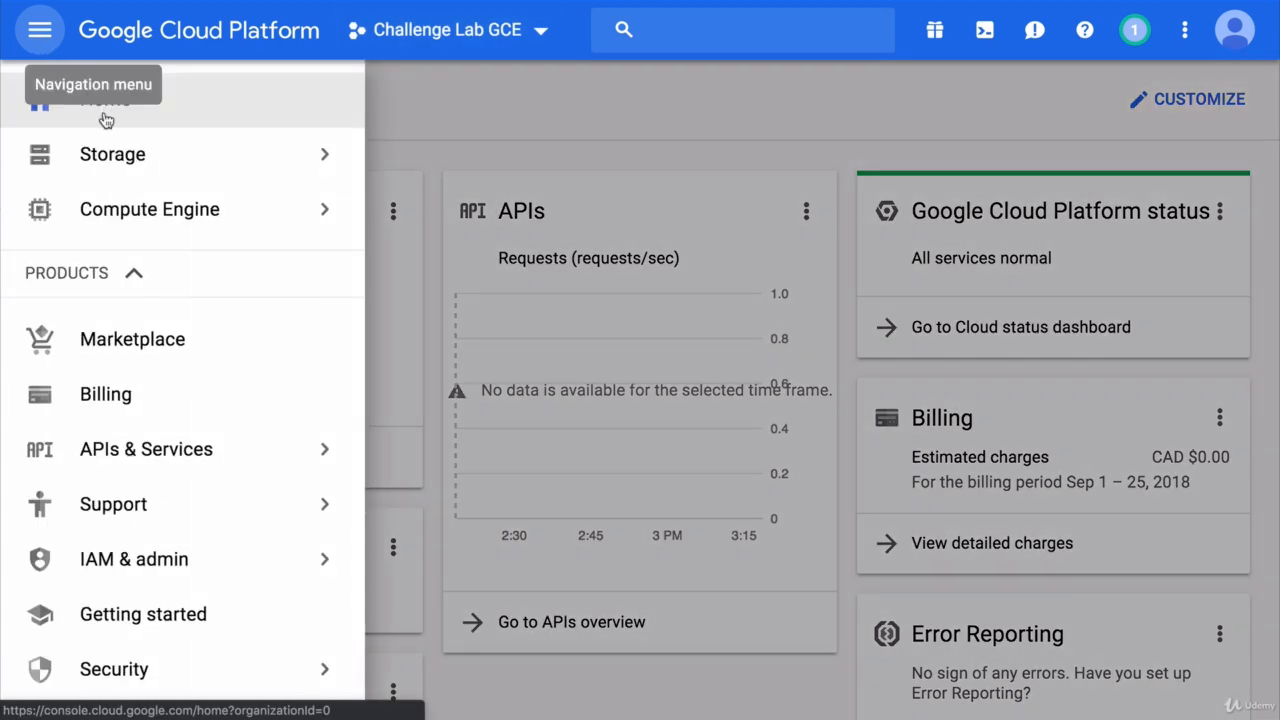
{"action": "left_click", "coordinate": [151, 176]}
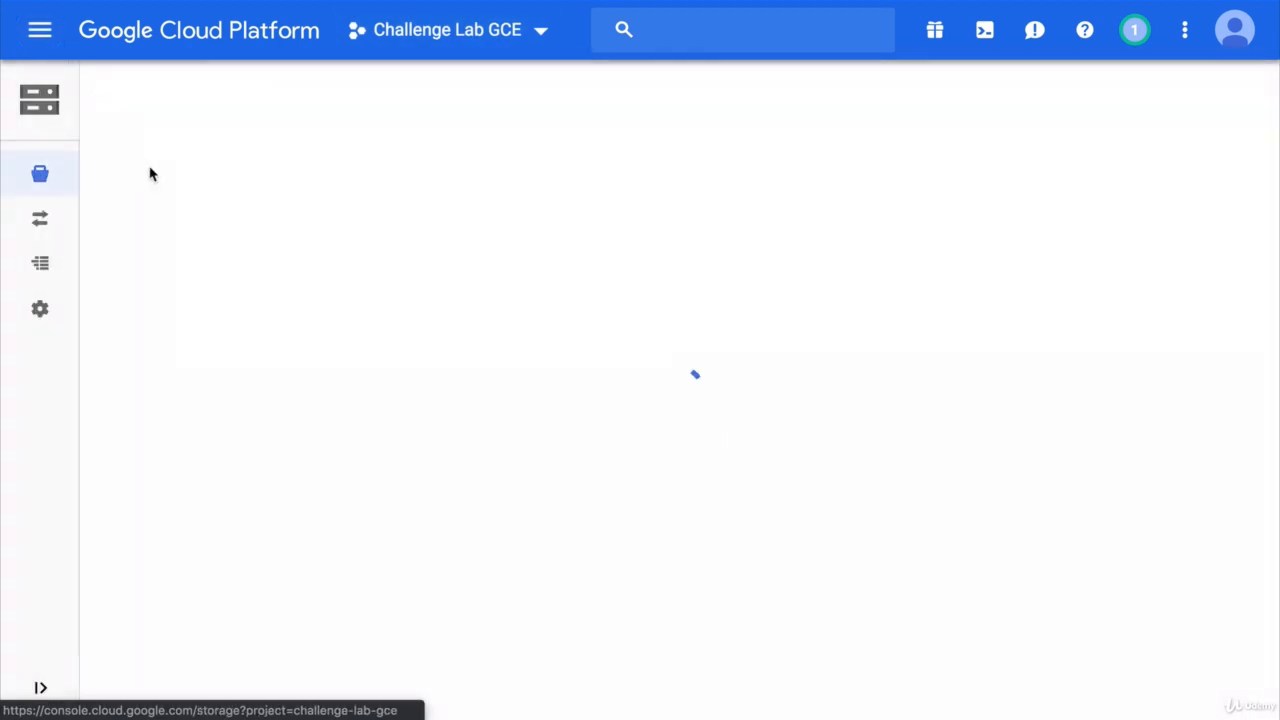
{"action": "left_click", "coordinate": [508, 498]}
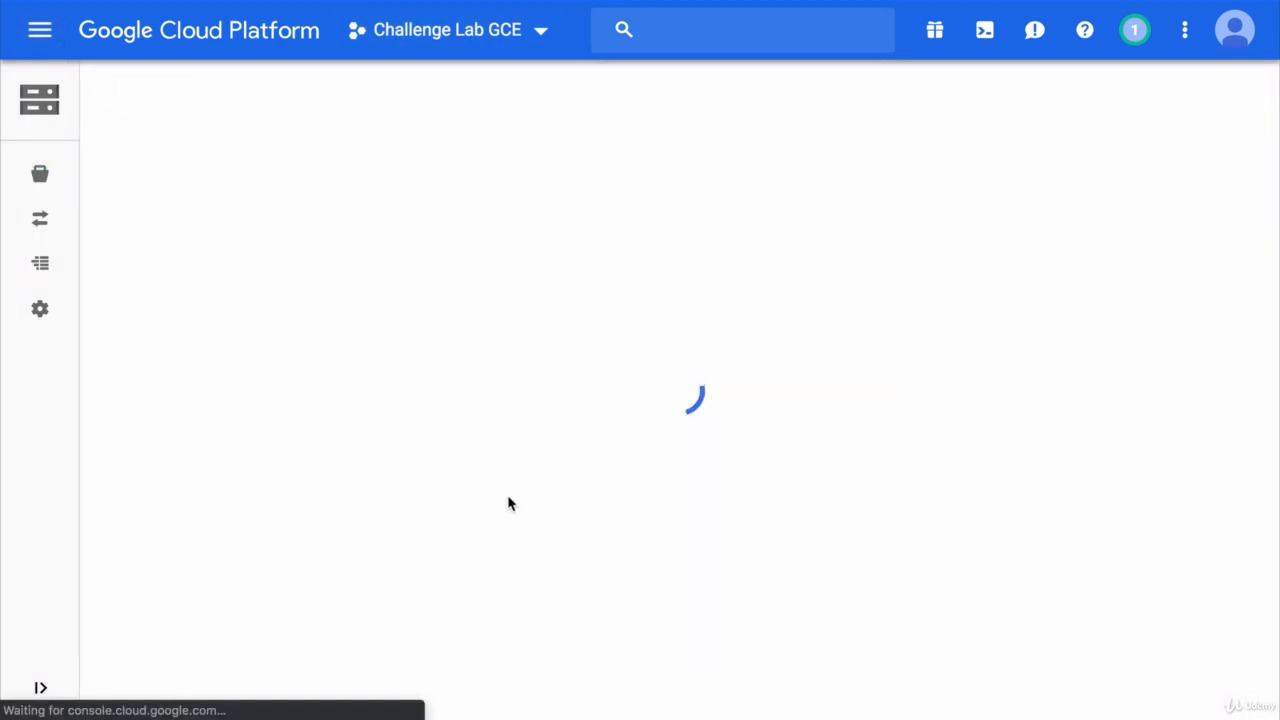
{"action": "type", "text": "cha"}
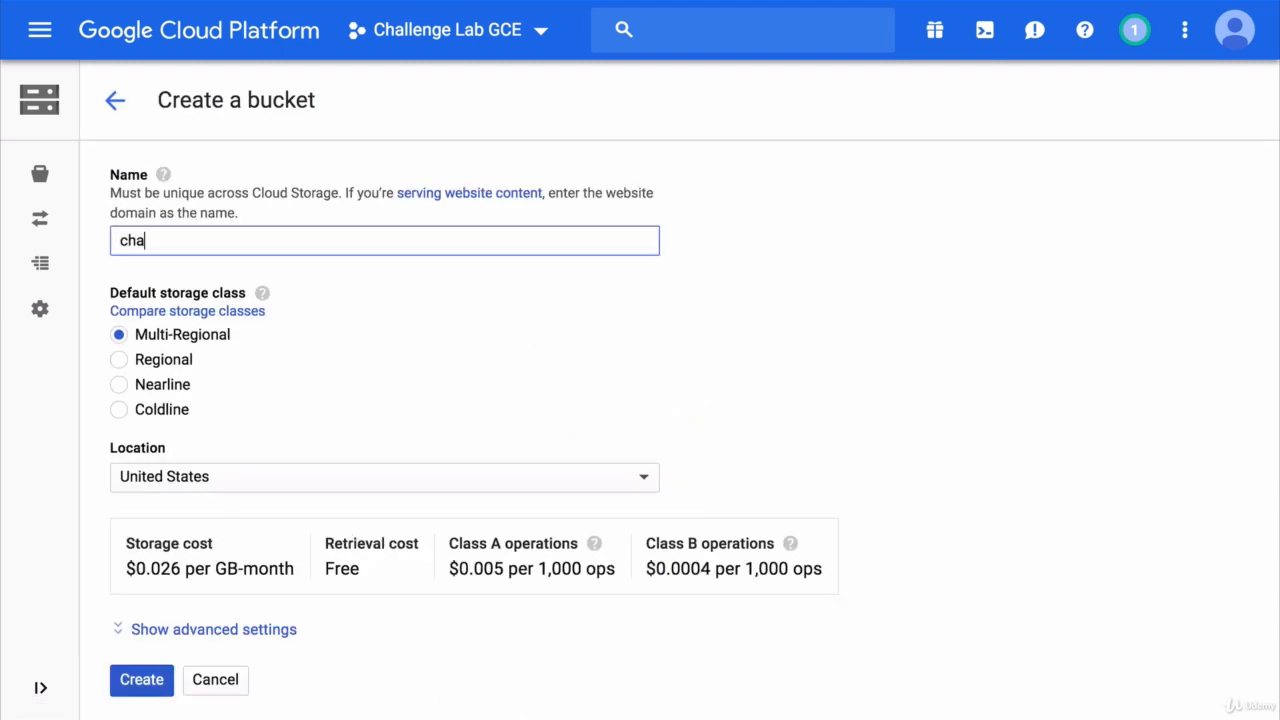
{"action": "type", "text": "llenge-lab-gce"}
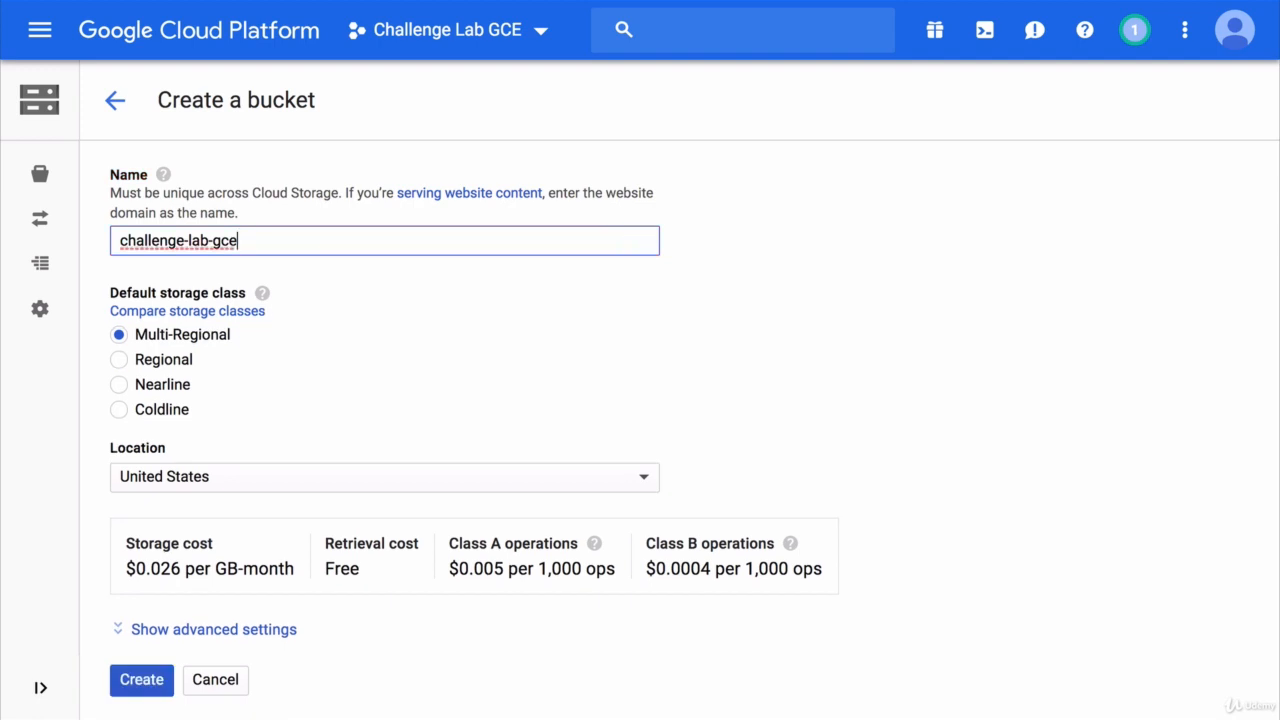
{"action": "left_click", "coordinate": [180, 360]}
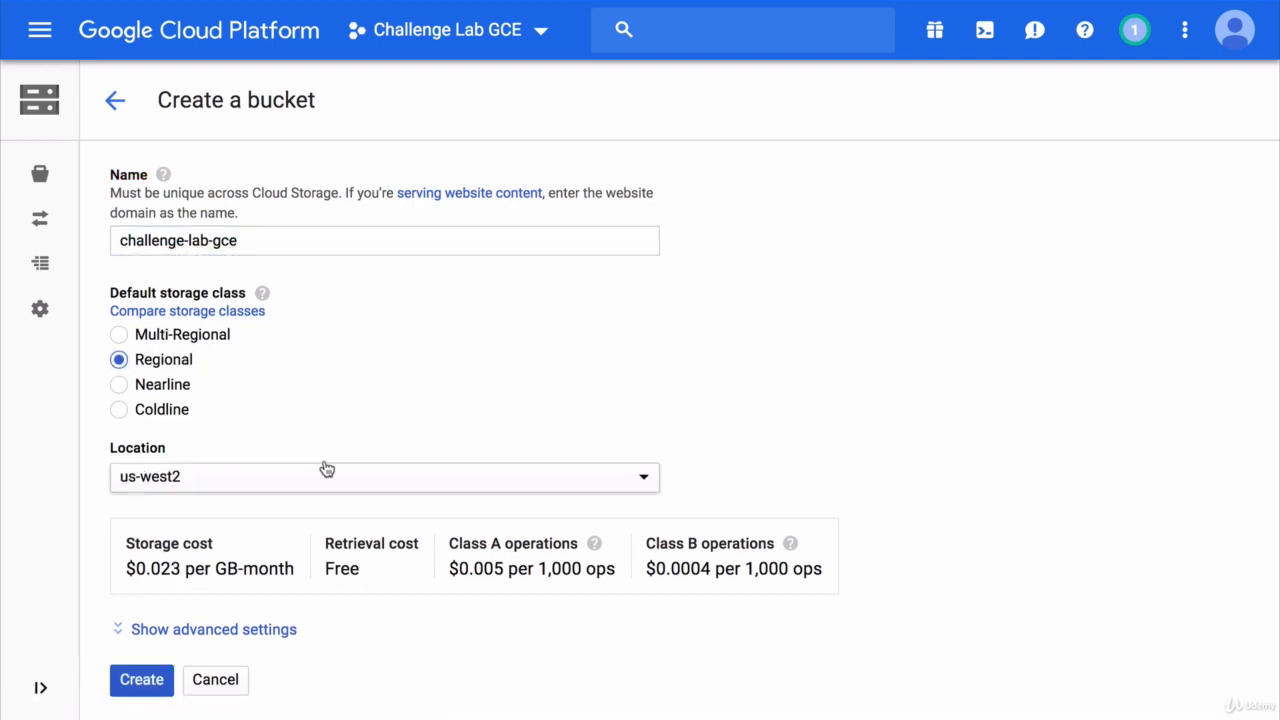
{"action": "left_click", "coordinate": [143, 680]}
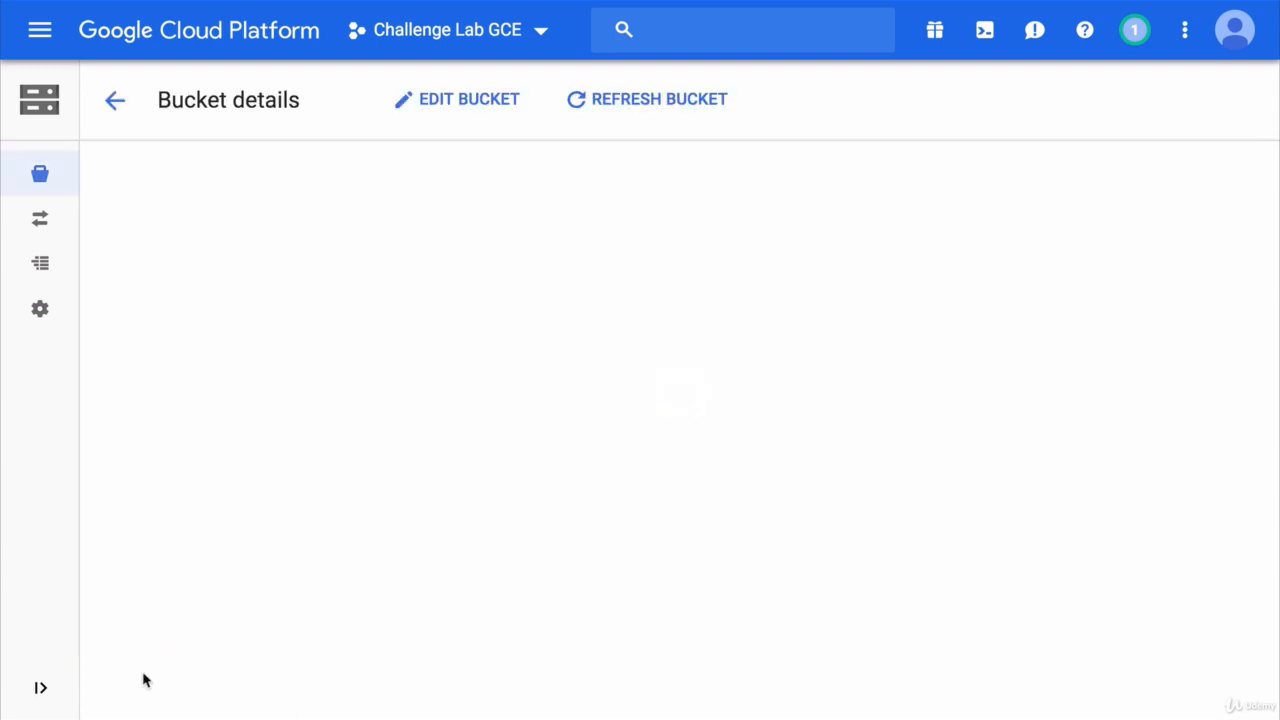
- Copy the new bucket's name from its details page to the clipboard
{"action": "left_click_drag", "start_coordinate": [271, 186], "coordinate": [110, 178]}
{"action": "key", "text": "ctrl+c"}
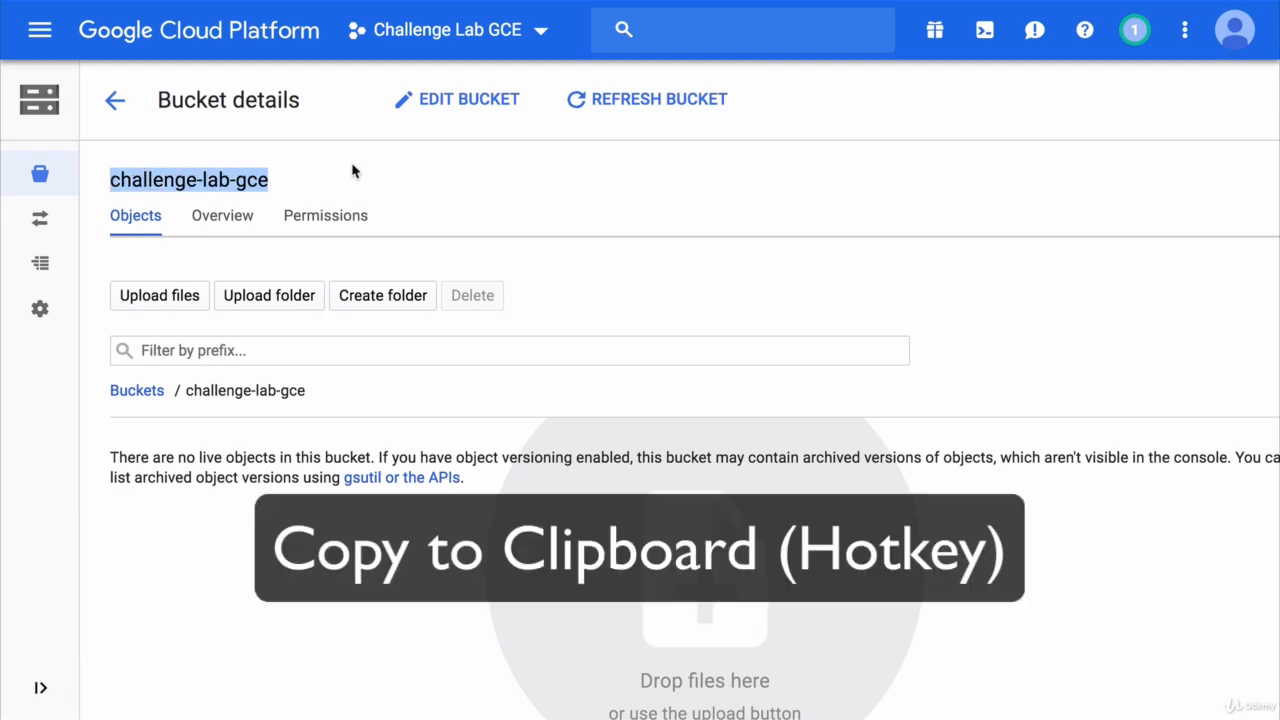
{"action": "left_click", "coordinate": [352, 172]}
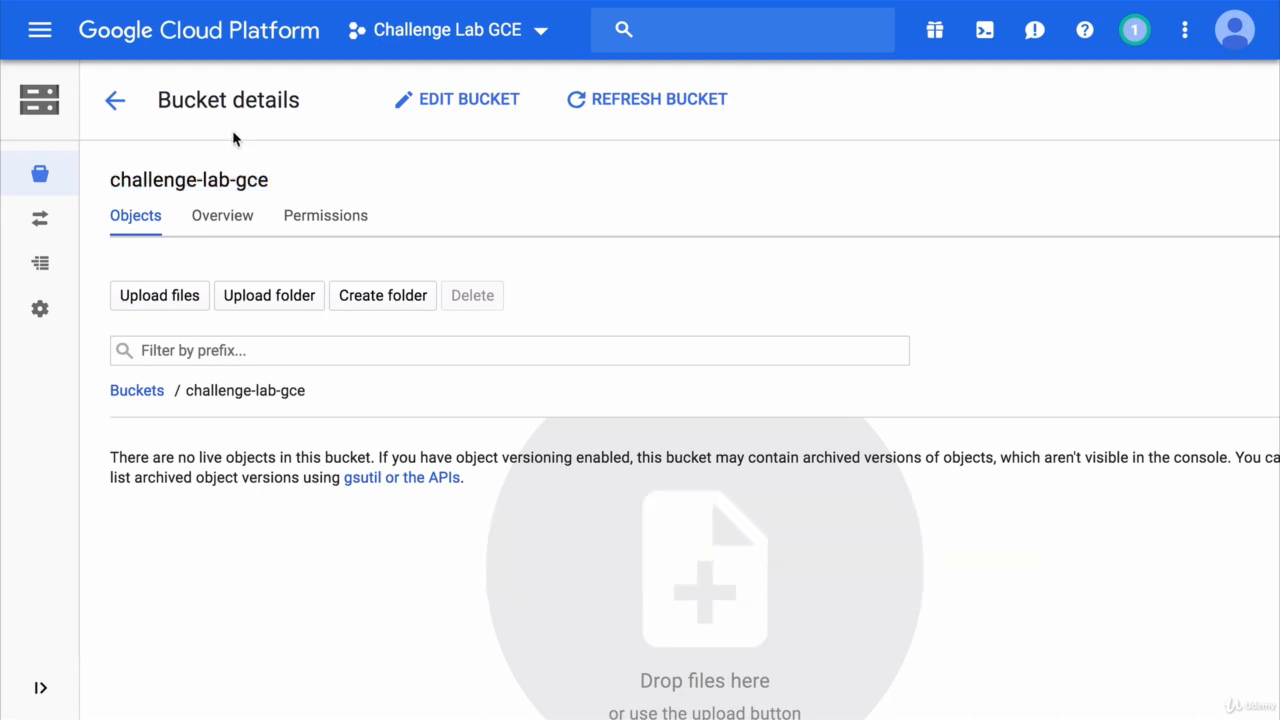
- Start a new Compute Engine VM instance named challenge-lab-instance-1 with the micro (1 shared vCPU) machine type
{"action": "left_click", "coordinate": [40, 30]}
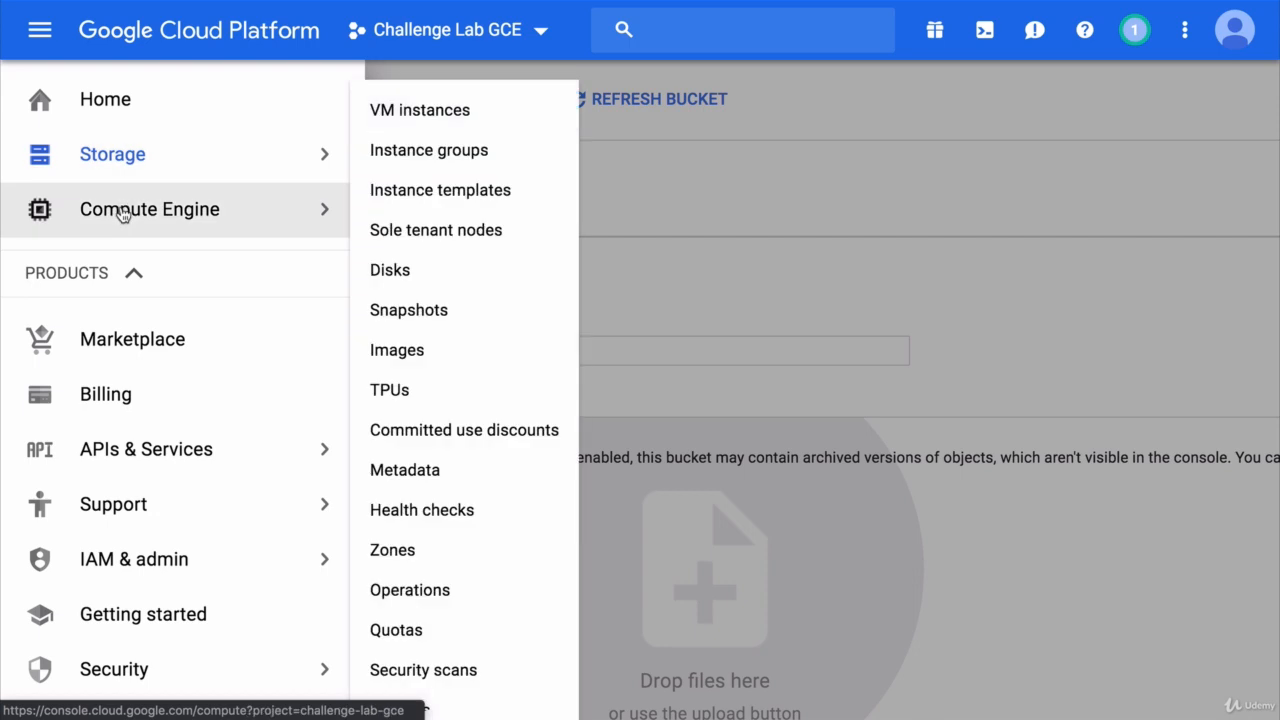
{"action": "left_click", "coordinate": [122, 210]}
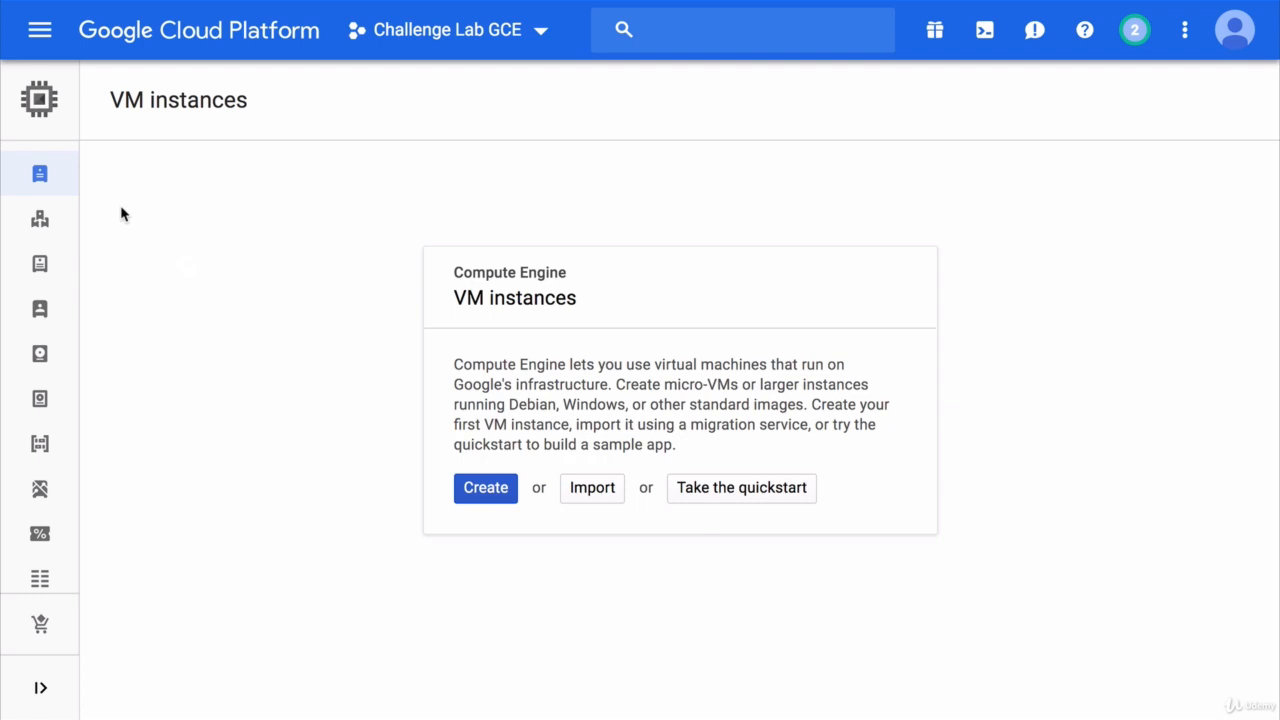
{"action": "left_click", "coordinate": [489, 488]}
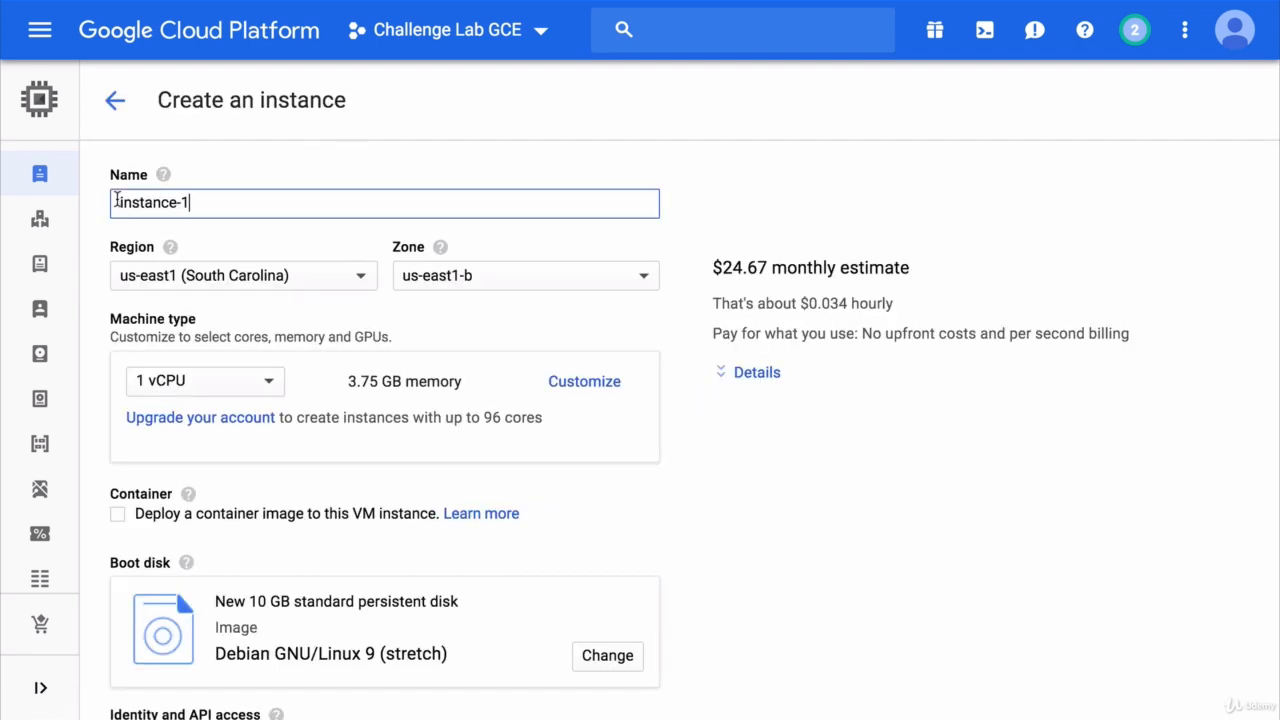
{"action": "type", "text": "challenge-lab"}
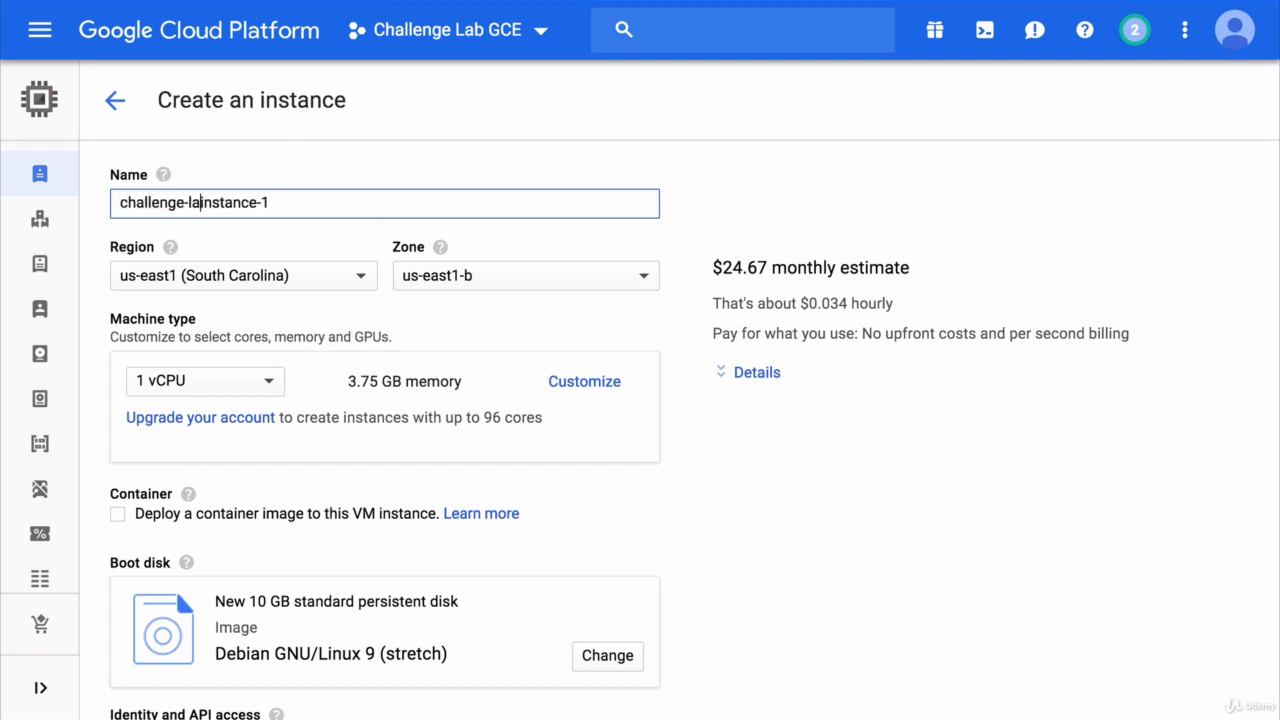
{"action": "type", "text": "-"}
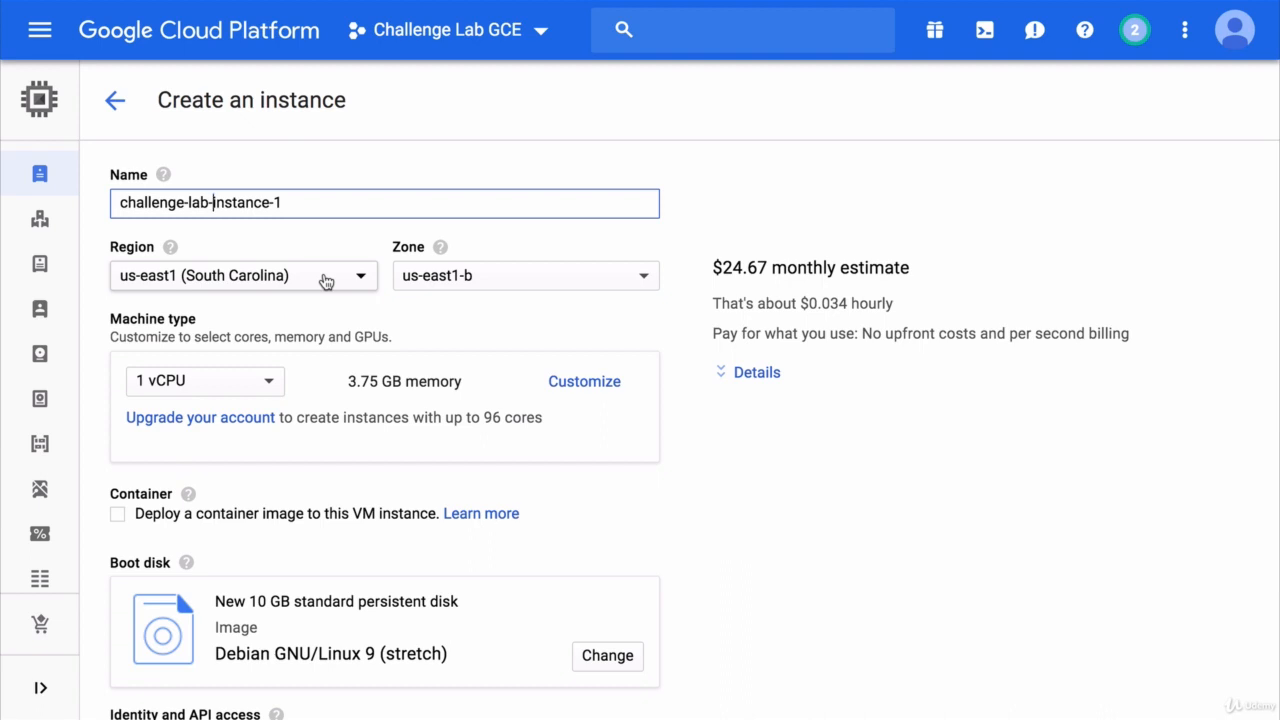
{"action": "left_click", "coordinate": [231, 382]}
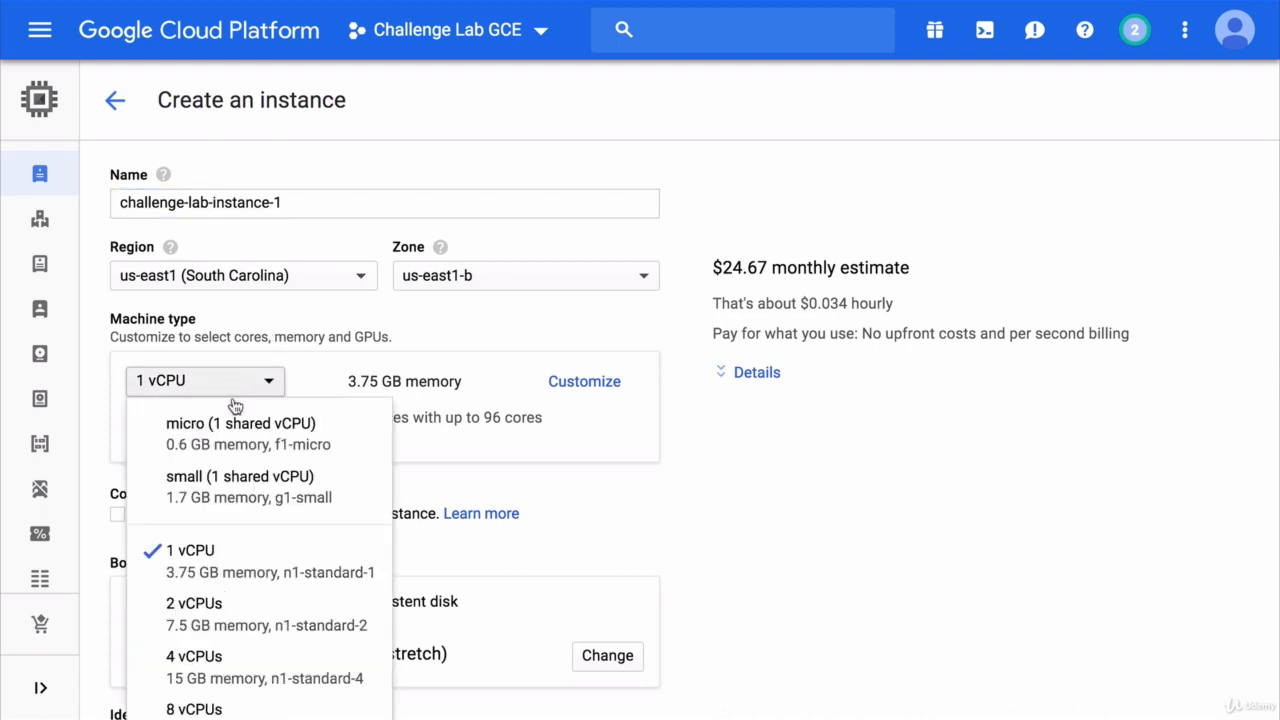
{"action": "left_click", "coordinate": [265, 446]}
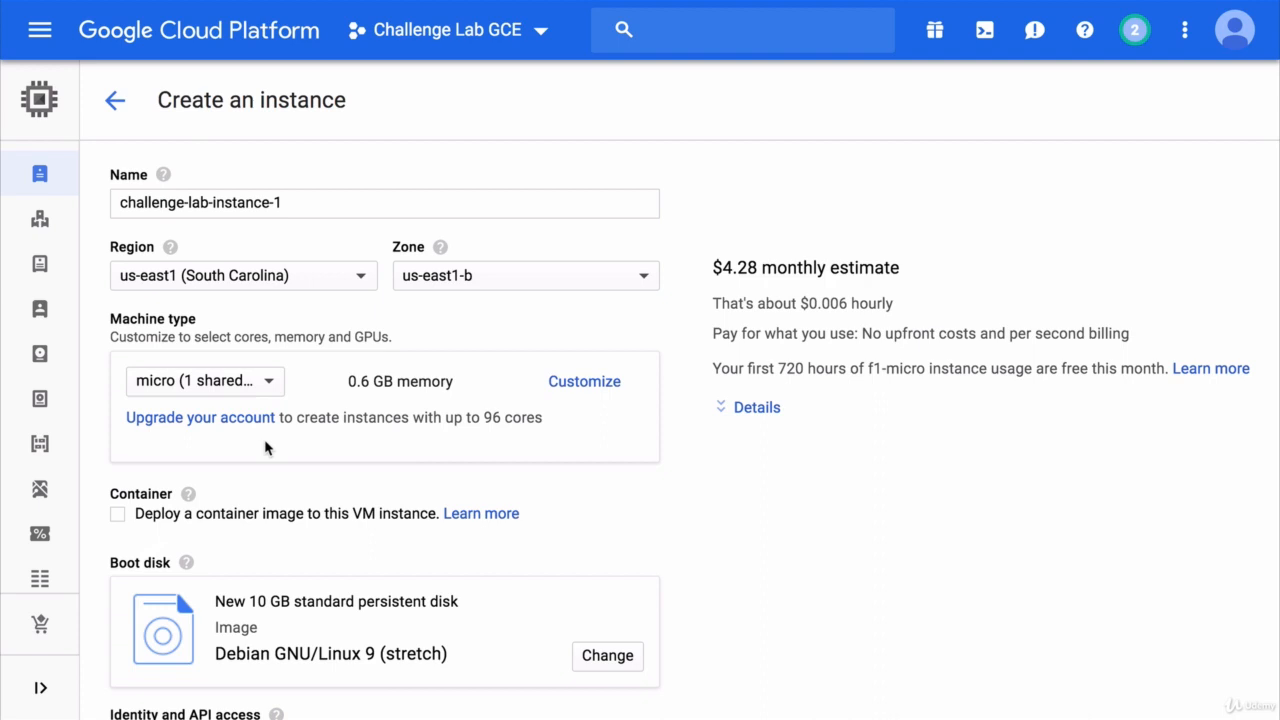
- Set the instance's access scopes individually for each API and give Storage Write Only access
{"action": "scroll", "coordinate": [265, 447], "scroll_direction": "down", "scroll_amount": 5}
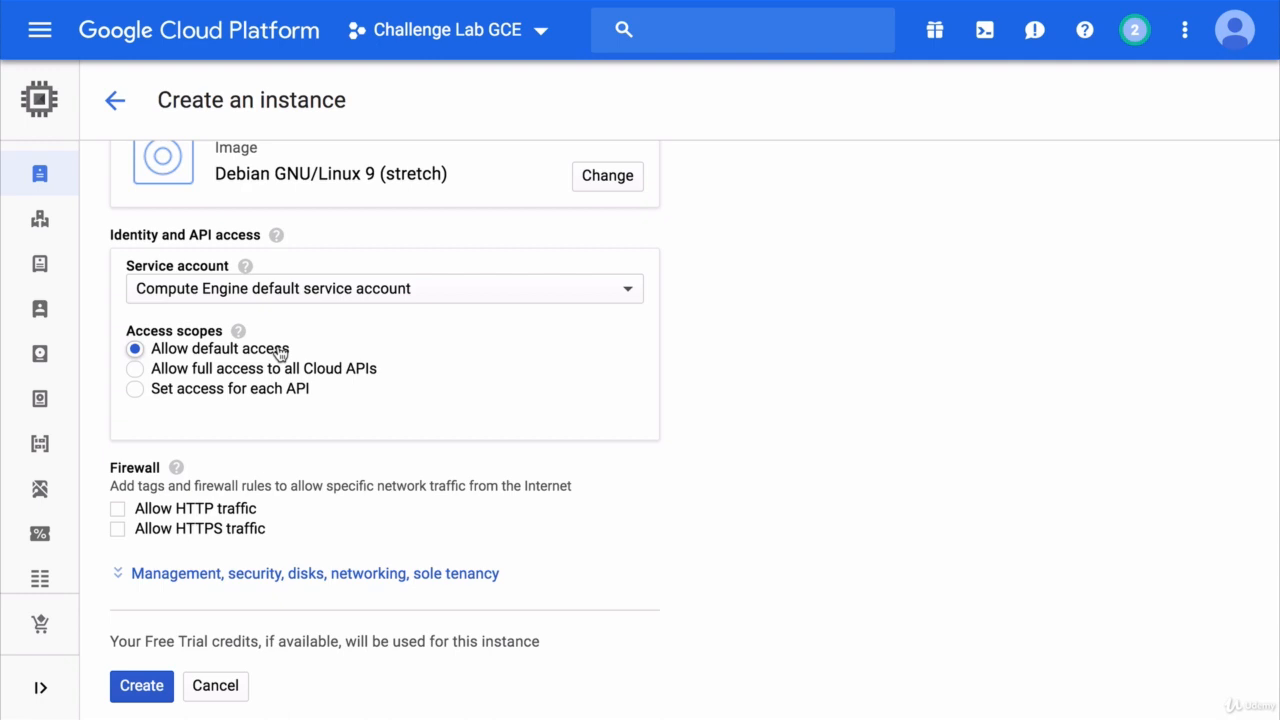
{"action": "left_click", "coordinate": [248, 390]}
{"action": "scroll", "coordinate": [391, 466], "scroll_direction": "down", "scroll_amount": 7}
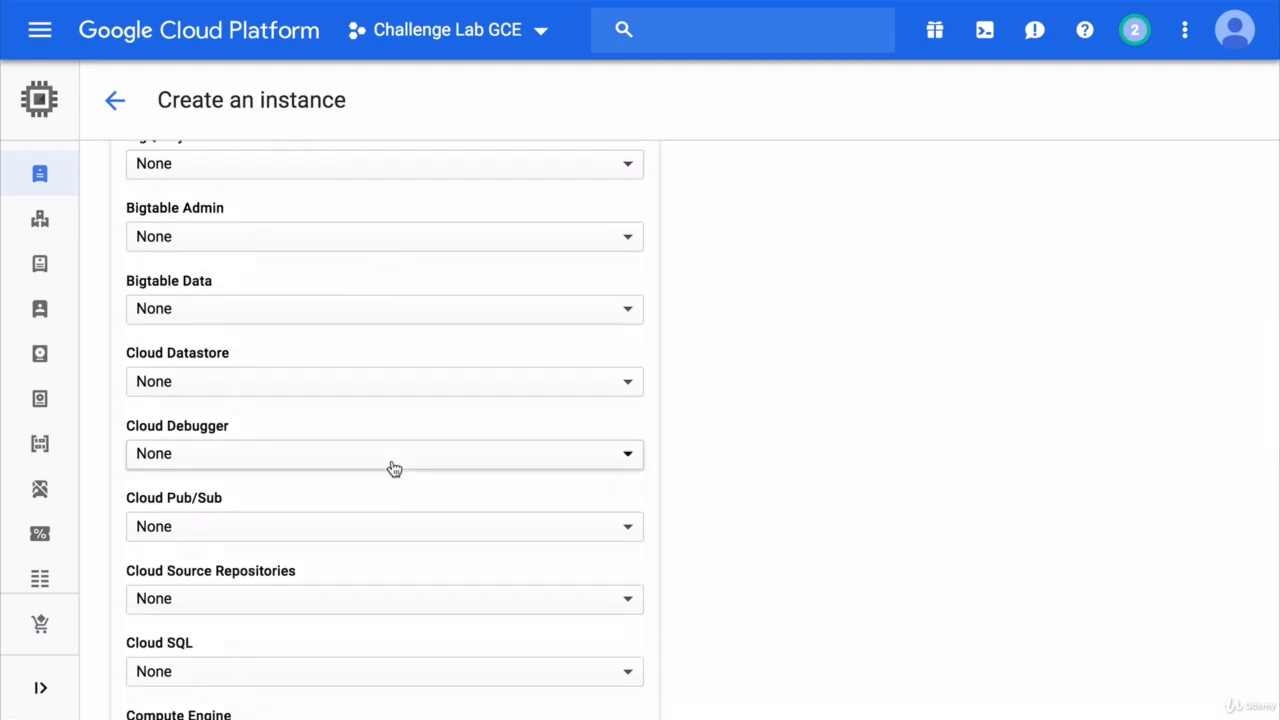
{"action": "scroll", "coordinate": [391, 466], "scroll_direction": "down", "scroll_amount": 1}
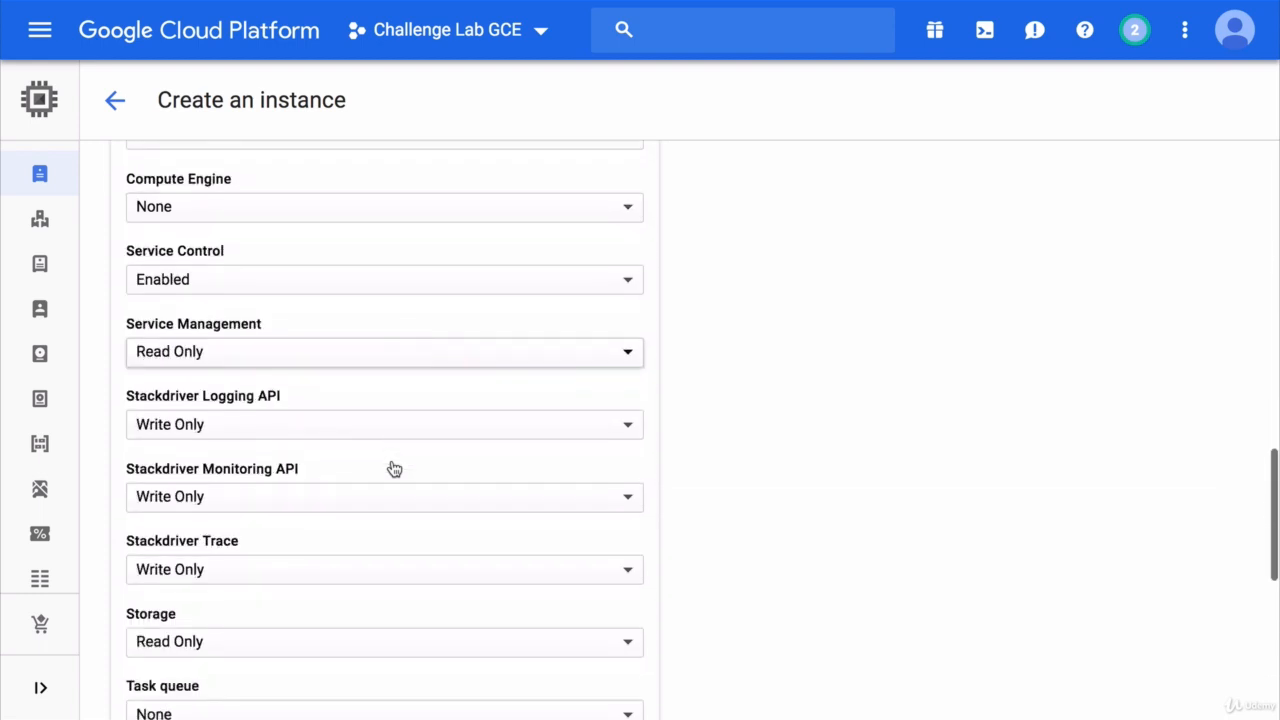
{"action": "left_click", "coordinate": [330, 658]}
{"action": "left_click", "coordinate": [323, 676]}
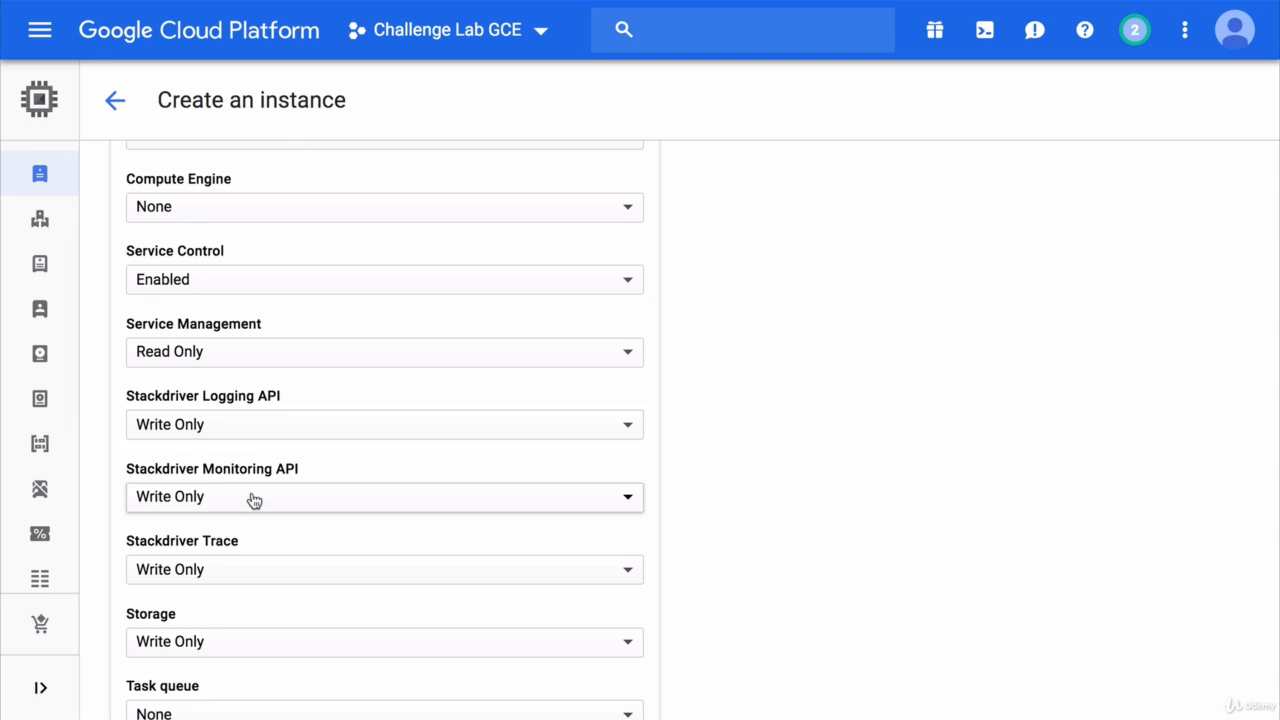
- Expand the instance's management options and add a label with key function and value learning
{"action": "scroll", "coordinate": [254, 500], "scroll_direction": "down", "scroll_amount": 5}
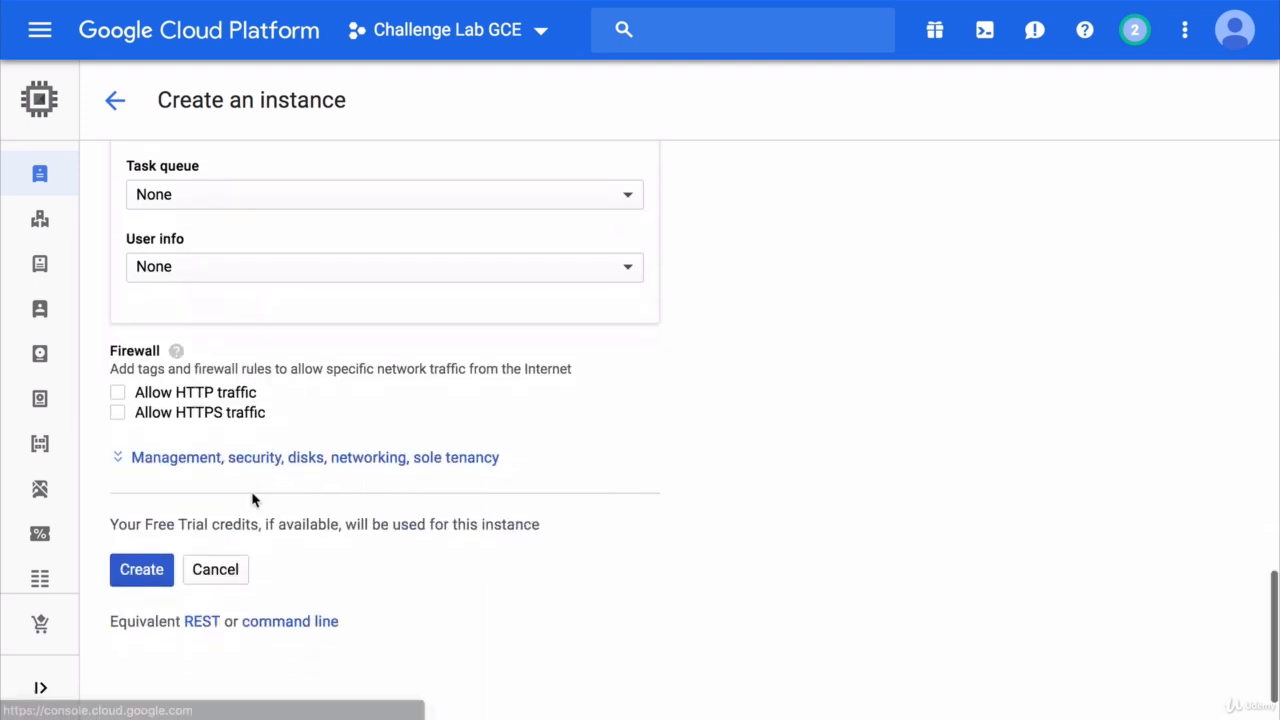
{"action": "left_click", "coordinate": [271, 457]}
{"action": "scroll", "coordinate": [270, 460], "scroll_direction": "down", "scroll_amount": 2}
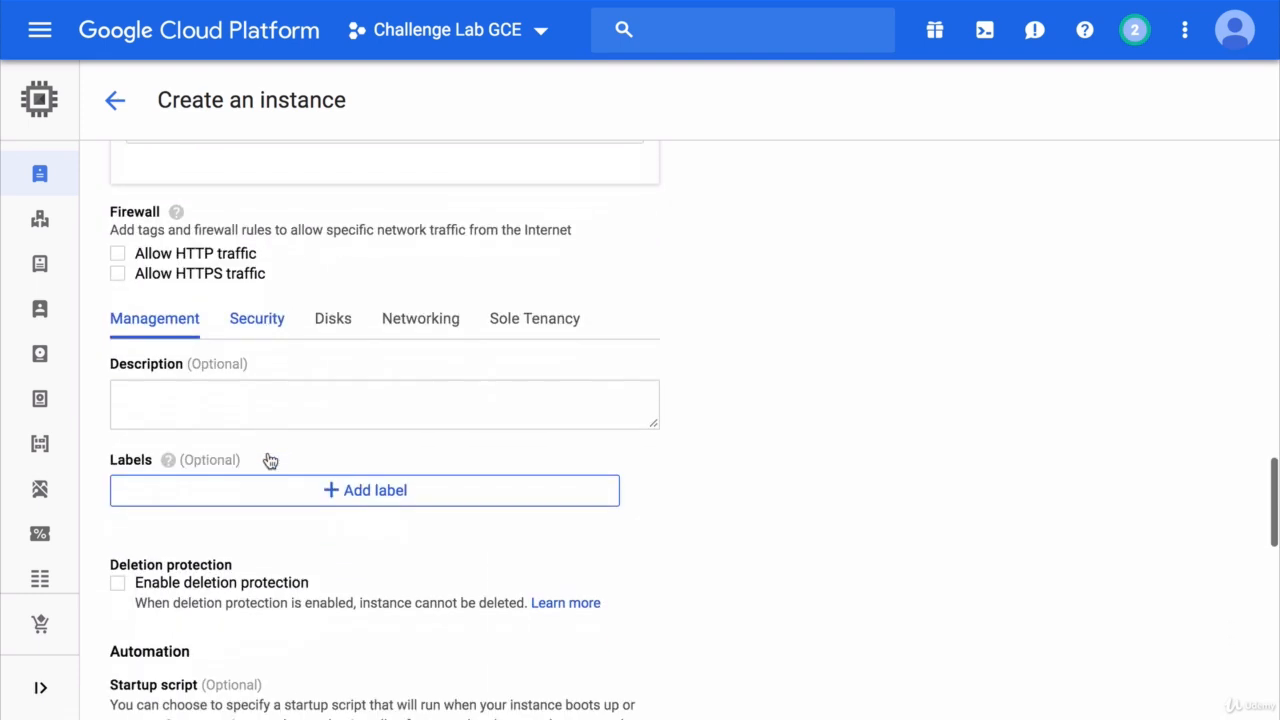
{"action": "scroll", "coordinate": [270, 460], "scroll_direction": "down", "scroll_amount": 2}
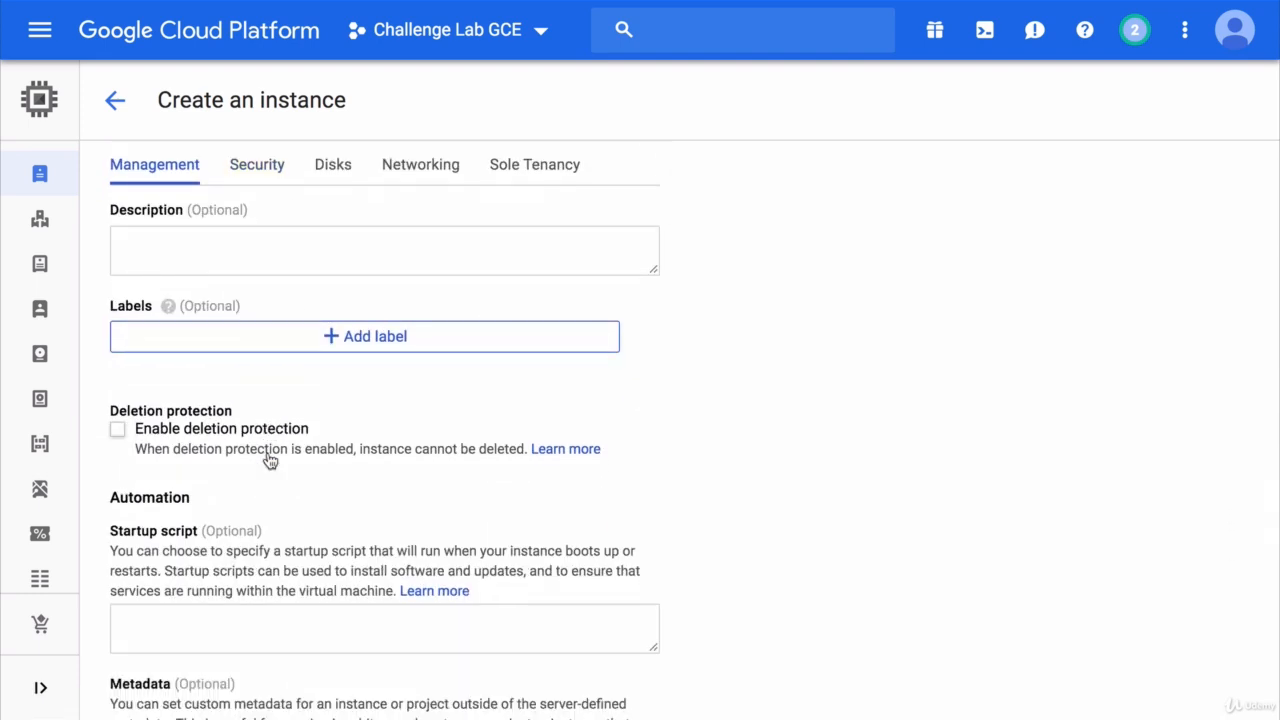
{"action": "left_click", "coordinate": [360, 341]}
{"action": "left_click", "coordinate": [311, 349]}
{"action": "type", "text": "function"}
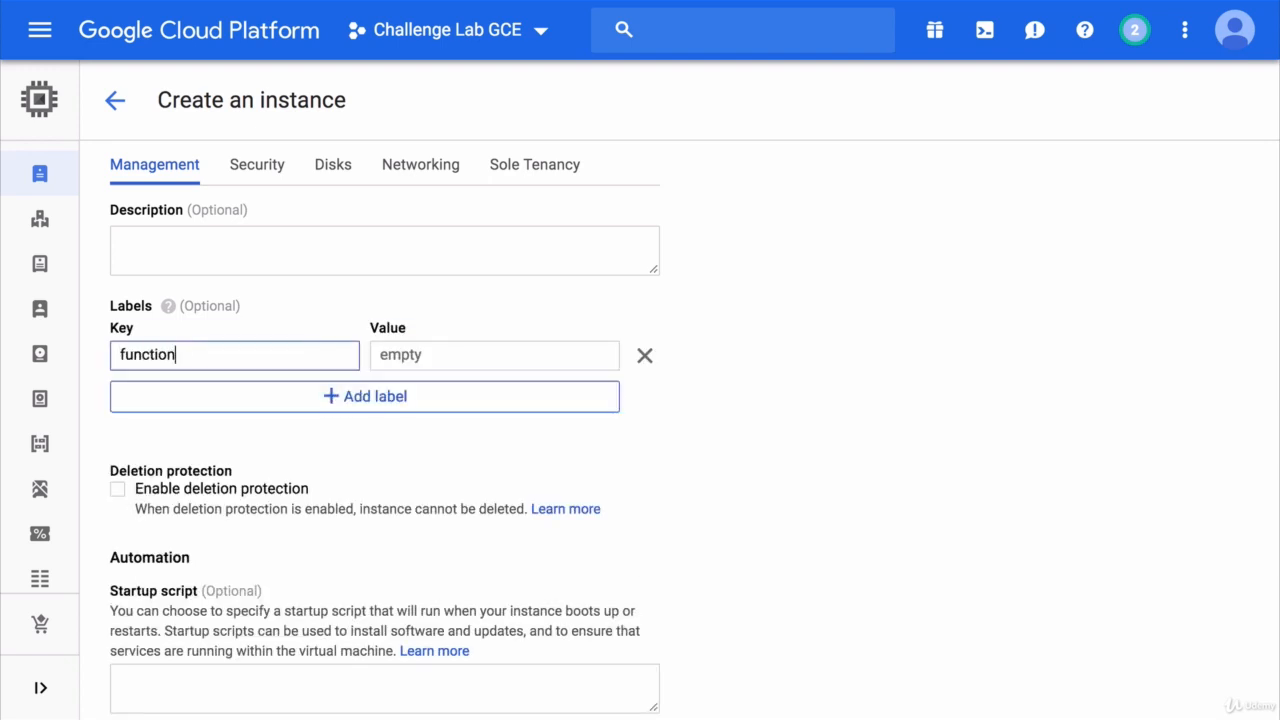
{"action": "key", "text": "Tab"}
{"action": "type", "text": "learning"}
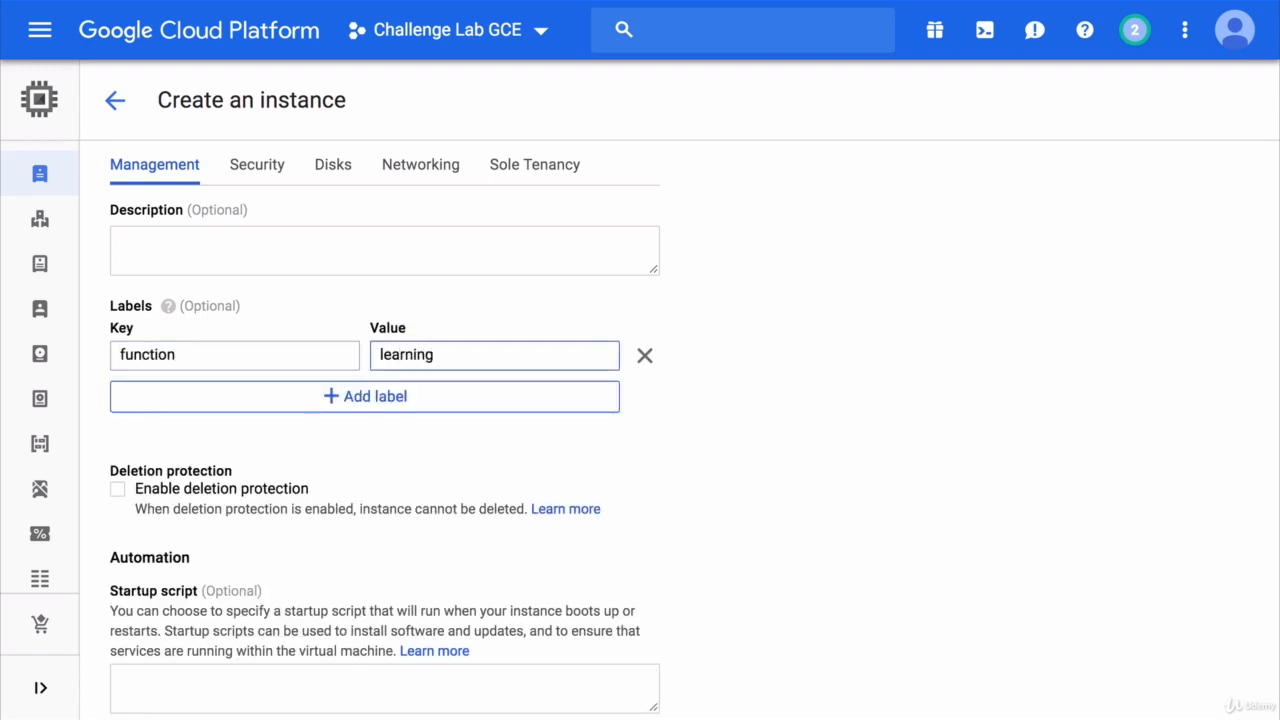
- Enter gs://challenge-lab-gce/ as the value of the instance's custom metadata item, using the copied bucket name
{"action": "scroll", "coordinate": [666, 471], "scroll_direction": "down", "scroll_amount": 3}
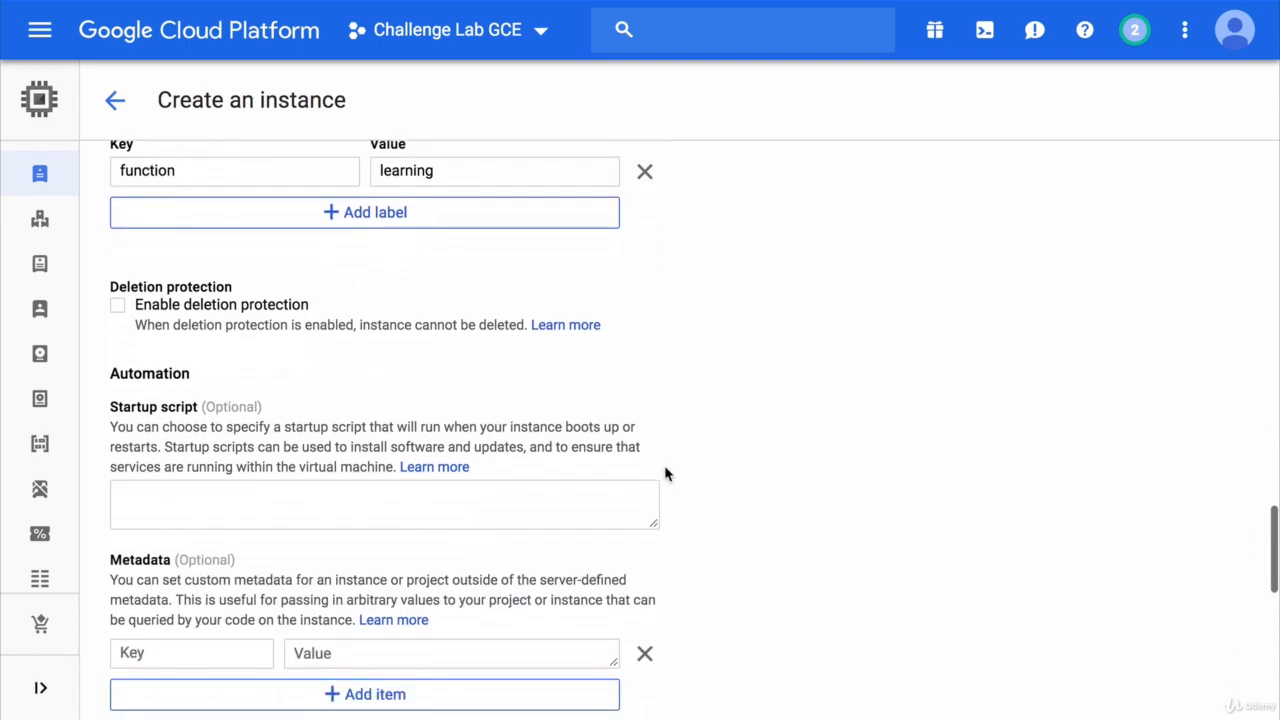
{"action": "scroll", "coordinate": [666, 471], "scroll_direction": "down", "scroll_amount": 2}
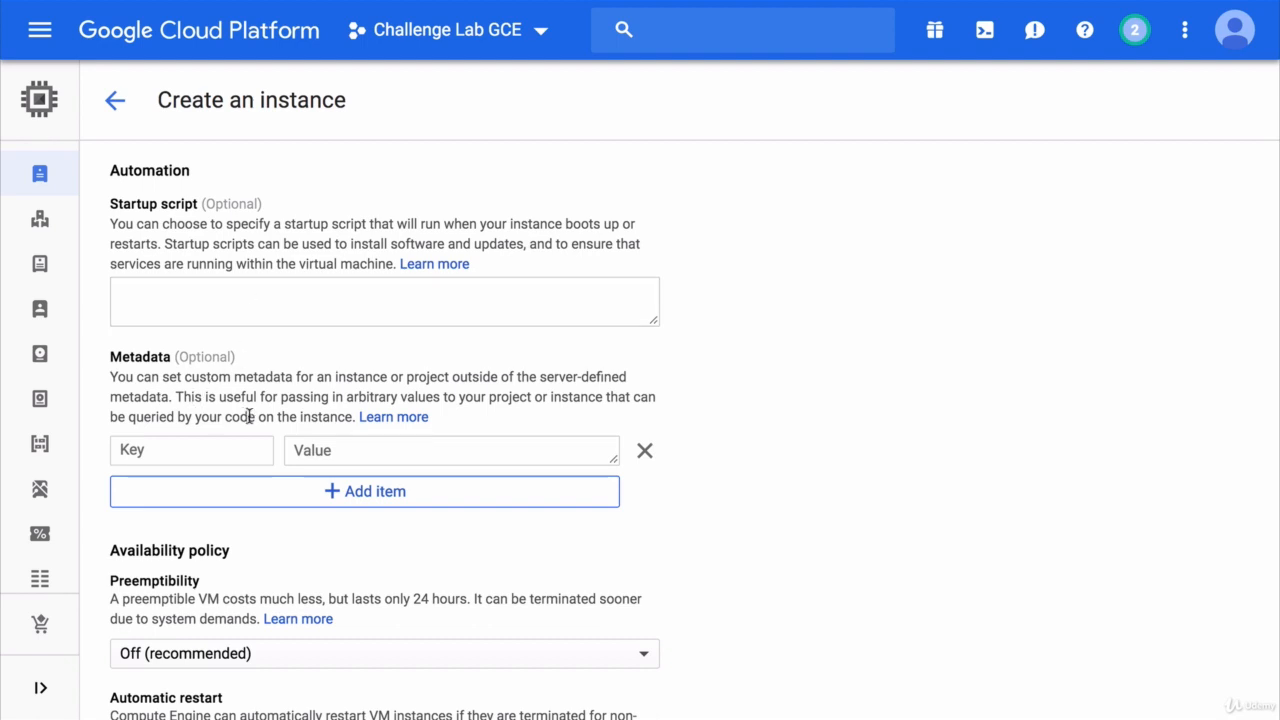
{"action": "left_click", "coordinate": [314, 448]}
{"action": "key", "text": "ctrl+v"}
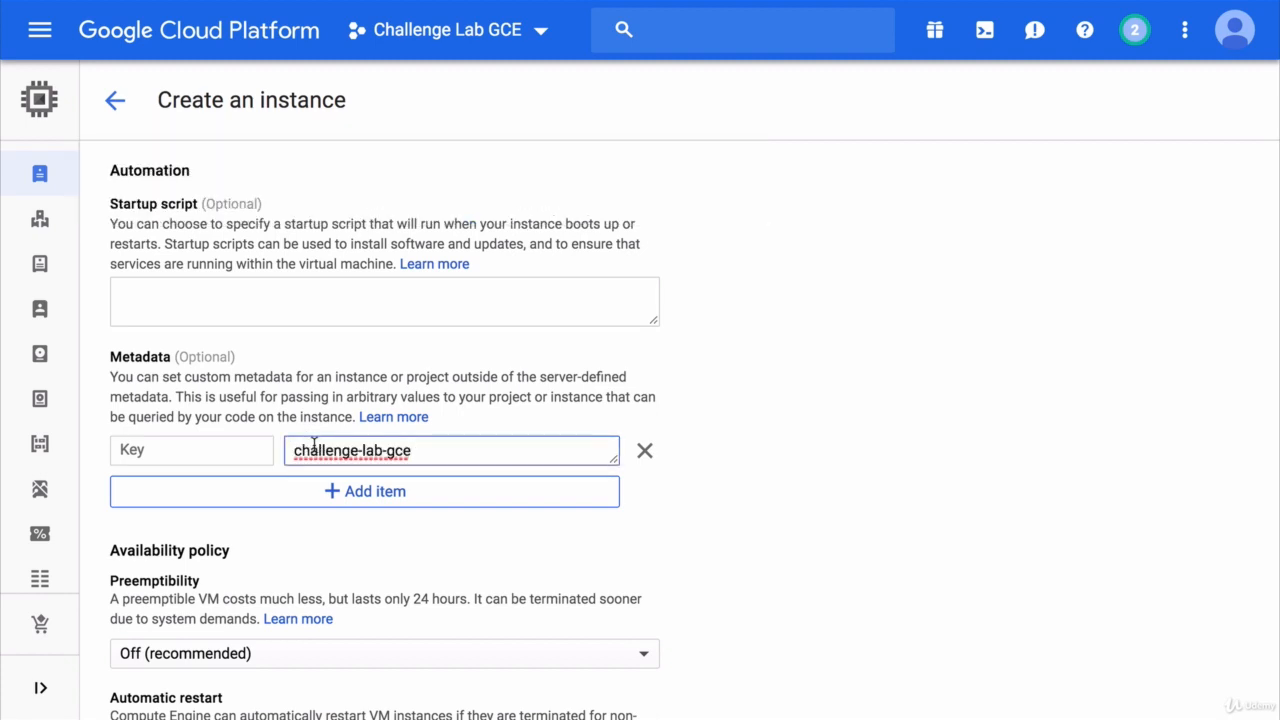
{"action": "key", "text": "Home"}
{"action": "type", "text": "gs://"}
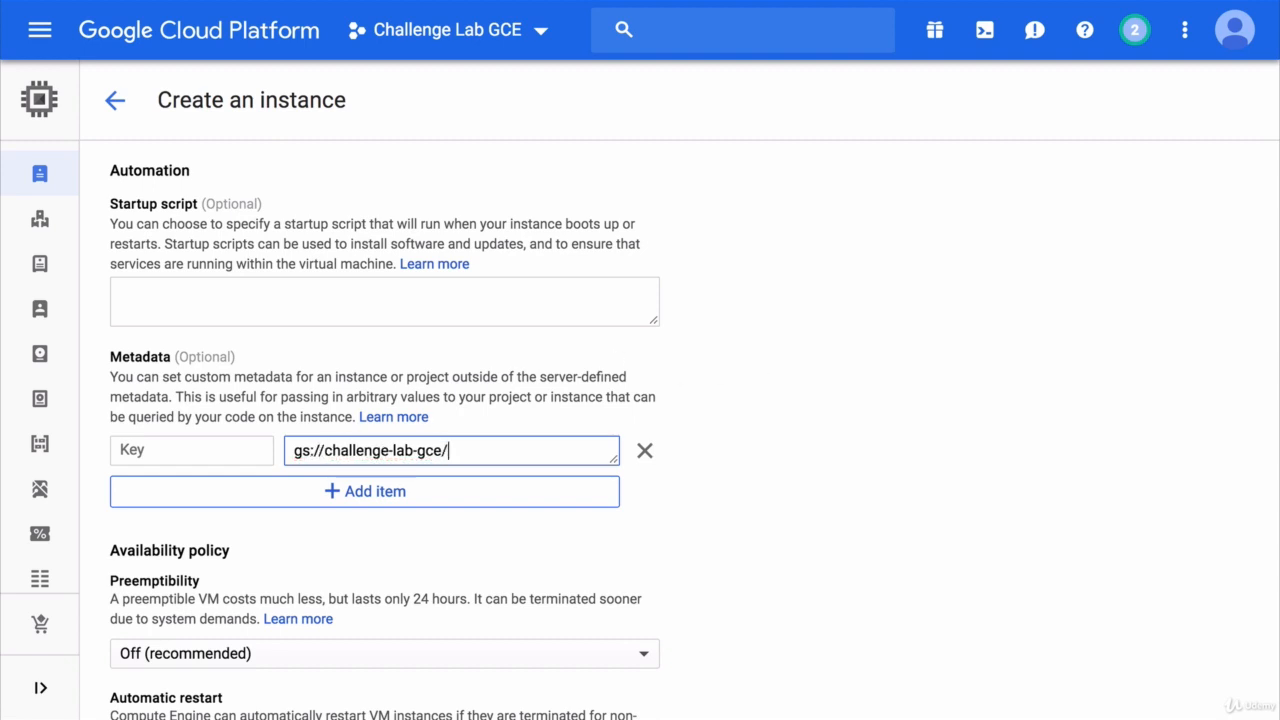
{"action": "left_click", "coordinate": [758, 365]}
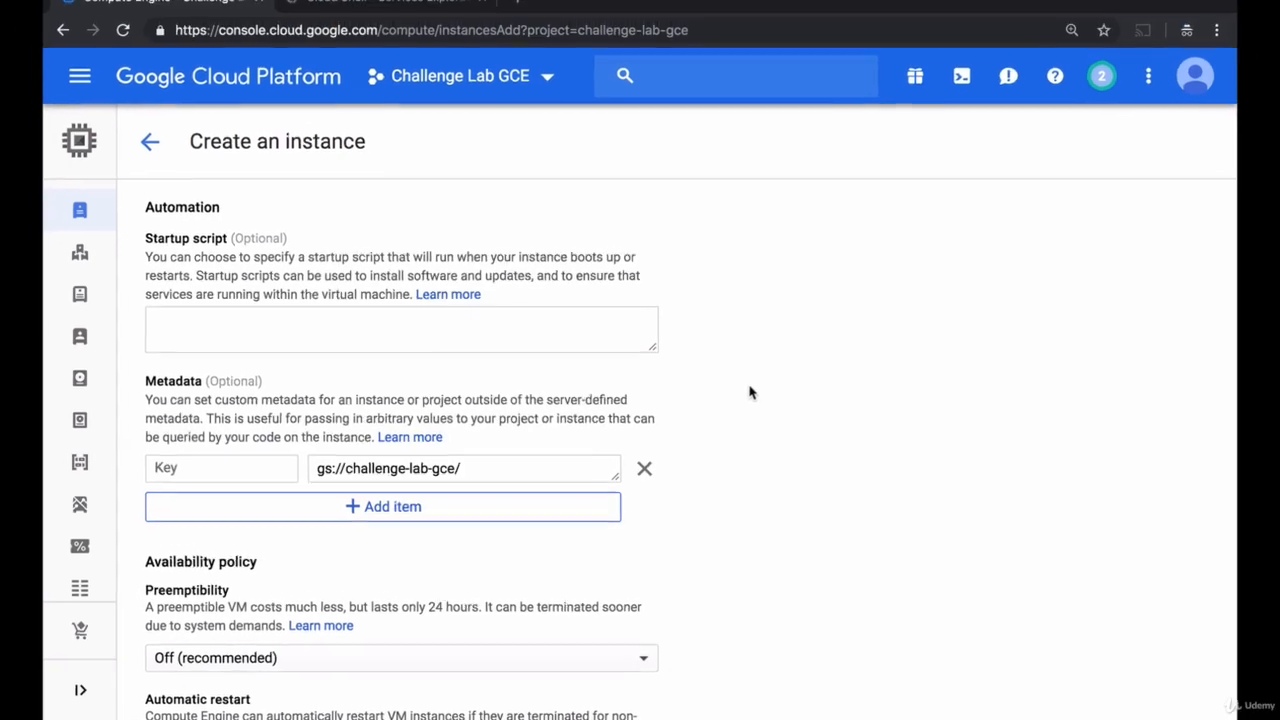
- Copy the entire worker-startup-script.sh from the Cloud Shell editor and paste it as the instance's startup script
{"action": "left_click", "coordinate": [400, 22]}
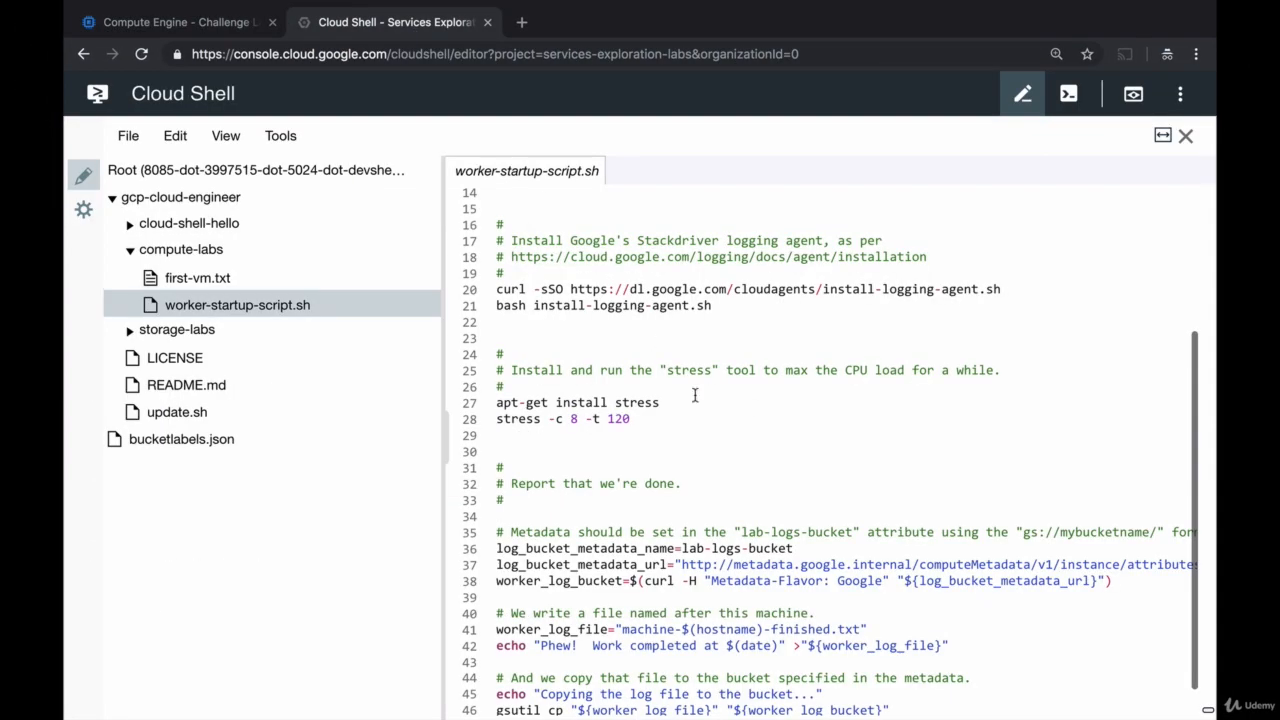
{"action": "left_click", "coordinate": [698, 402]}
{"action": "key", "text": "ctrl+a"}
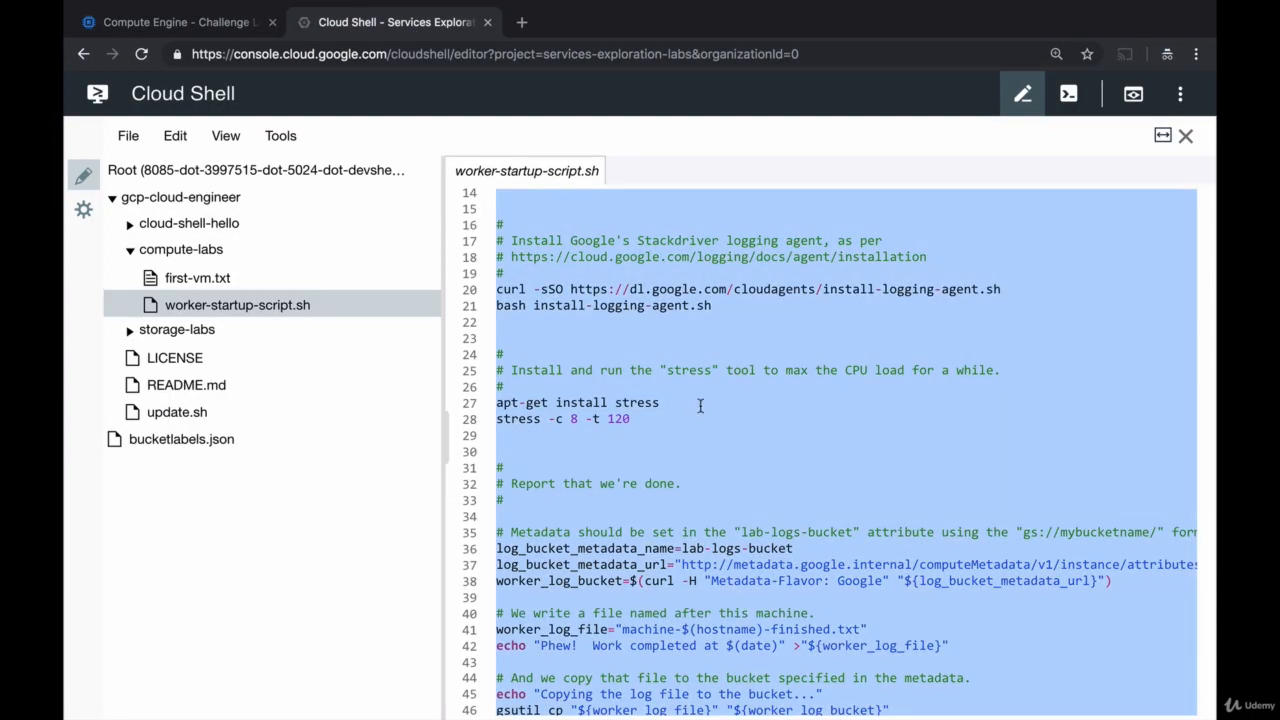
{"action": "key", "text": "ctrl+c"}
{"action": "left_click", "coordinate": [203, 28]}
{"action": "left_click", "coordinate": [268, 334]}
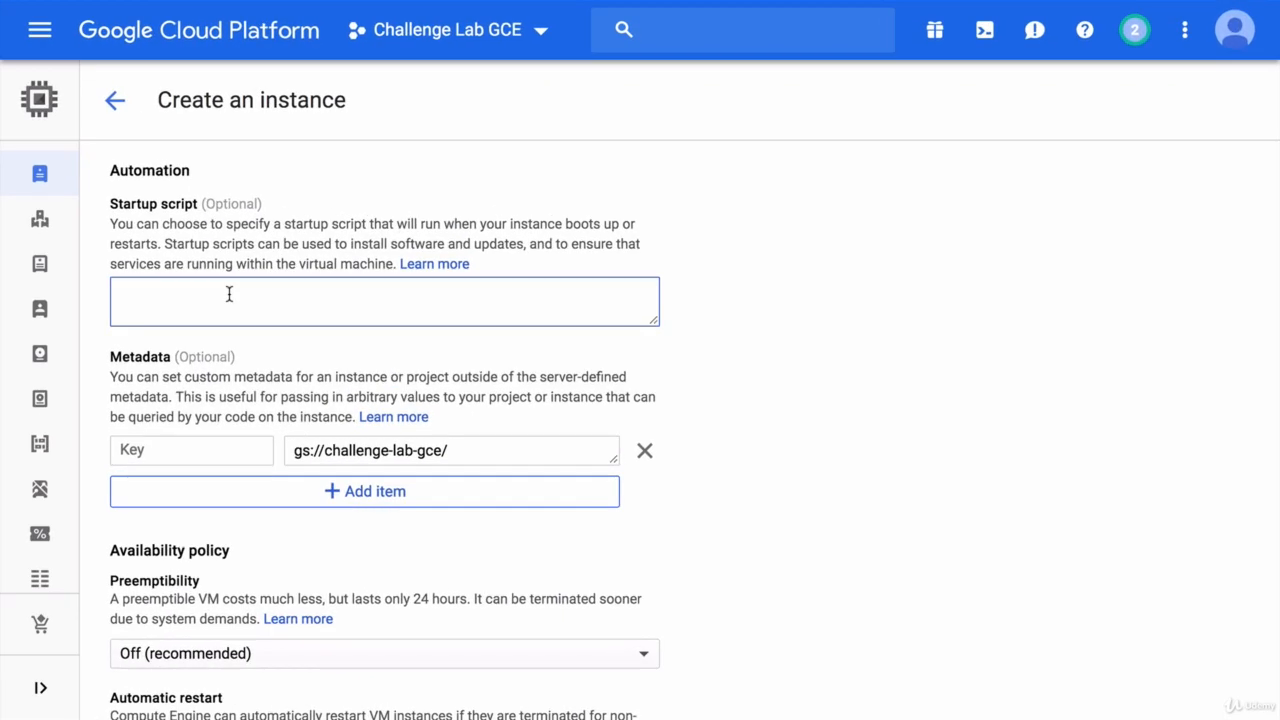
{"action": "key", "text": "ctrl+v"}
- Copy the metadata name lab-logs-bucket from the startup script and paste it as the metadata item's key
{"action": "scroll", "coordinate": [228, 292], "scroll_direction": "up", "scroll_amount": 10}
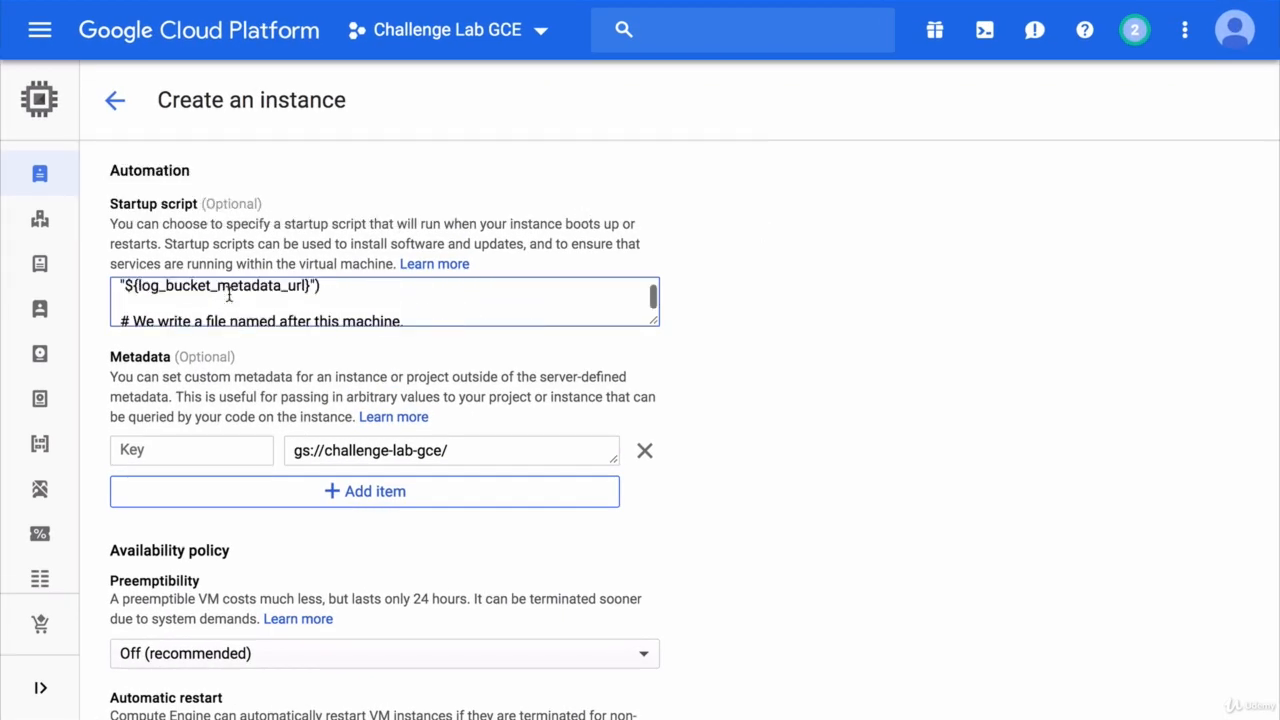
{"action": "scroll", "coordinate": [228, 292], "scroll_direction": "up", "scroll_amount": 2}
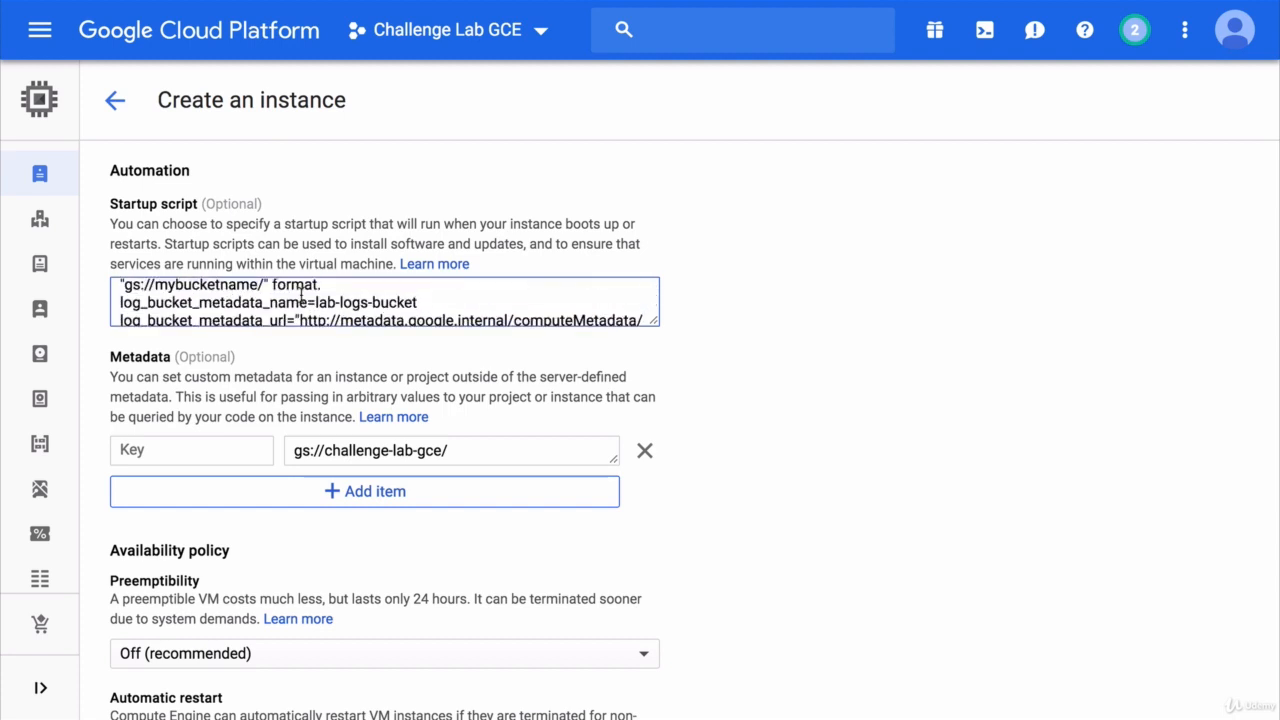
{"action": "left_click_drag", "start_coordinate": [316, 302], "coordinate": [435, 299]}
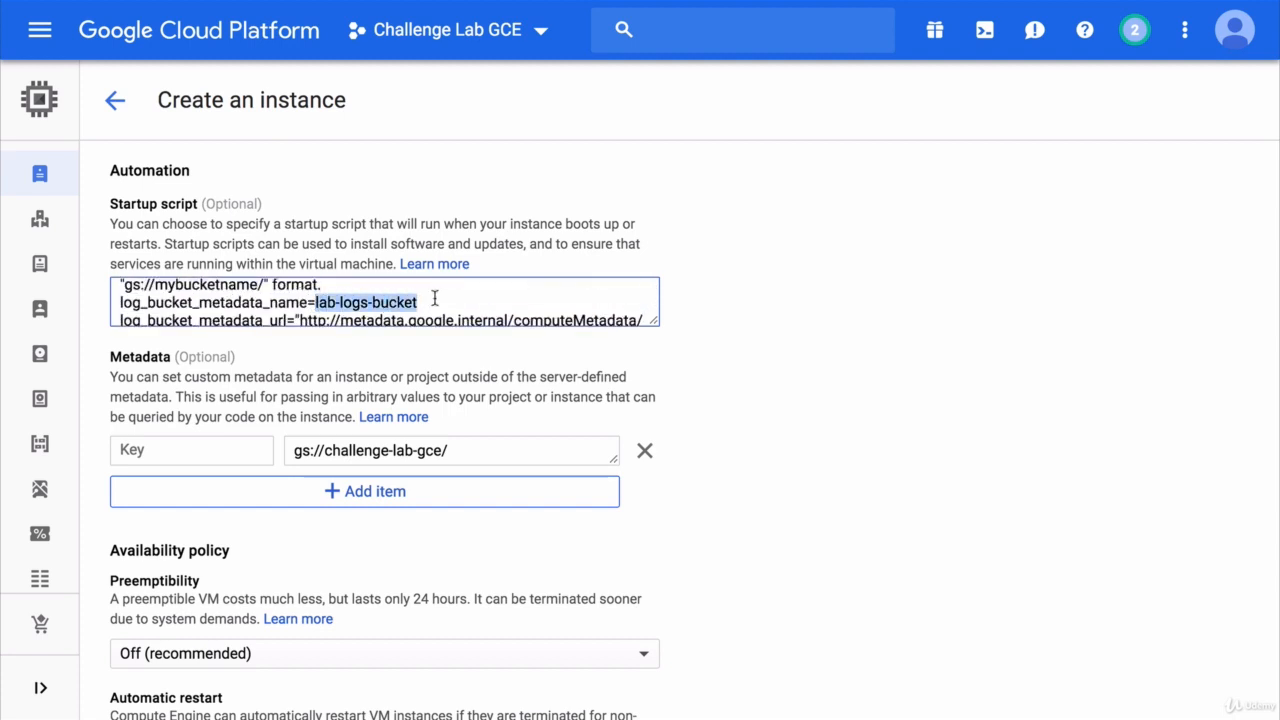
{"action": "key", "text": "ctrl+c"}
{"action": "left_click", "coordinate": [177, 450]}
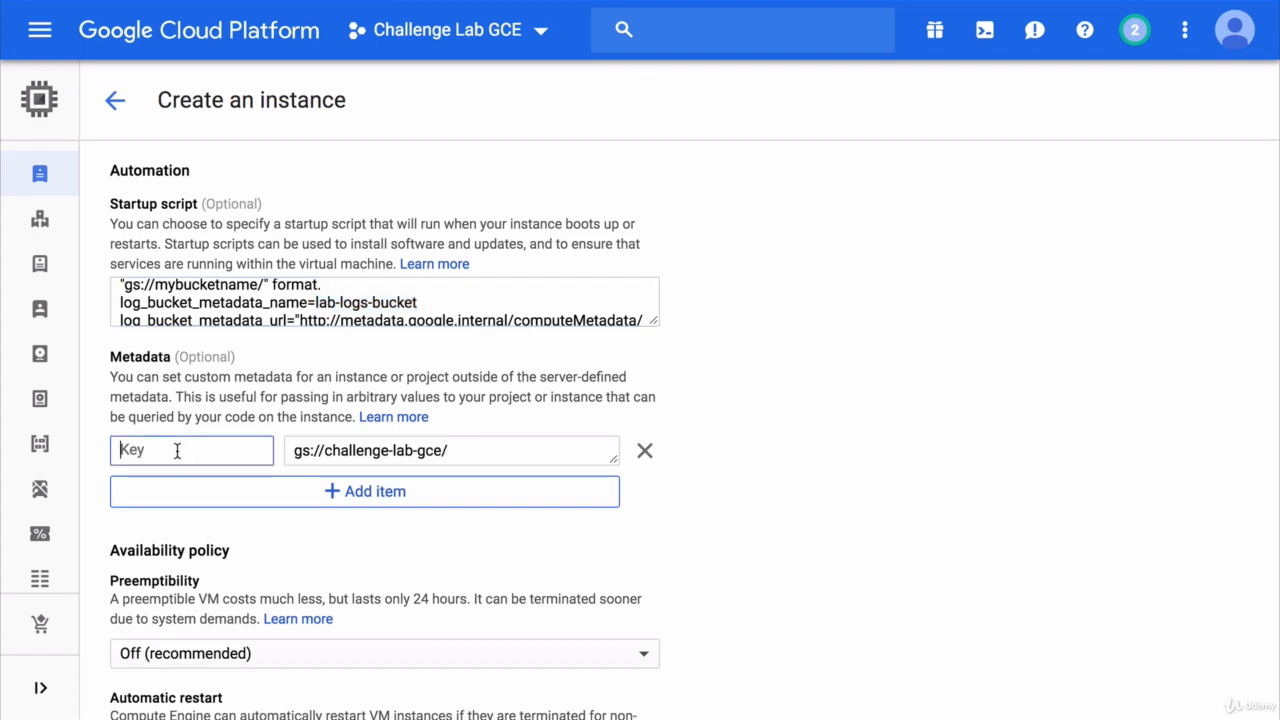
{"action": "key", "text": "ctrl+v"}
{"action": "left_click", "coordinate": [700, 425]}
- Create the VM instance, leaving the availability policy at its recommended settings
{"action": "scroll", "coordinate": [700, 425], "scroll_direction": "down", "scroll_amount": 4}
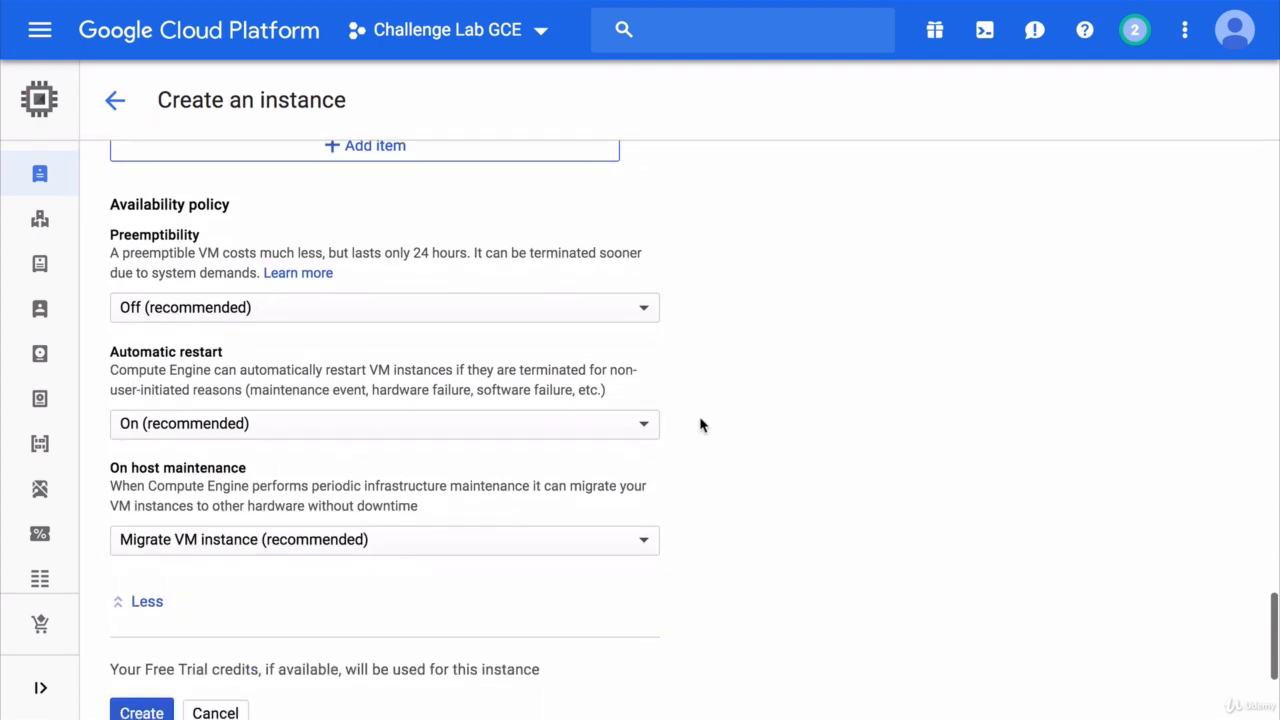
{"action": "scroll", "coordinate": [700, 425], "scroll_direction": "down", "scroll_amount": 2}
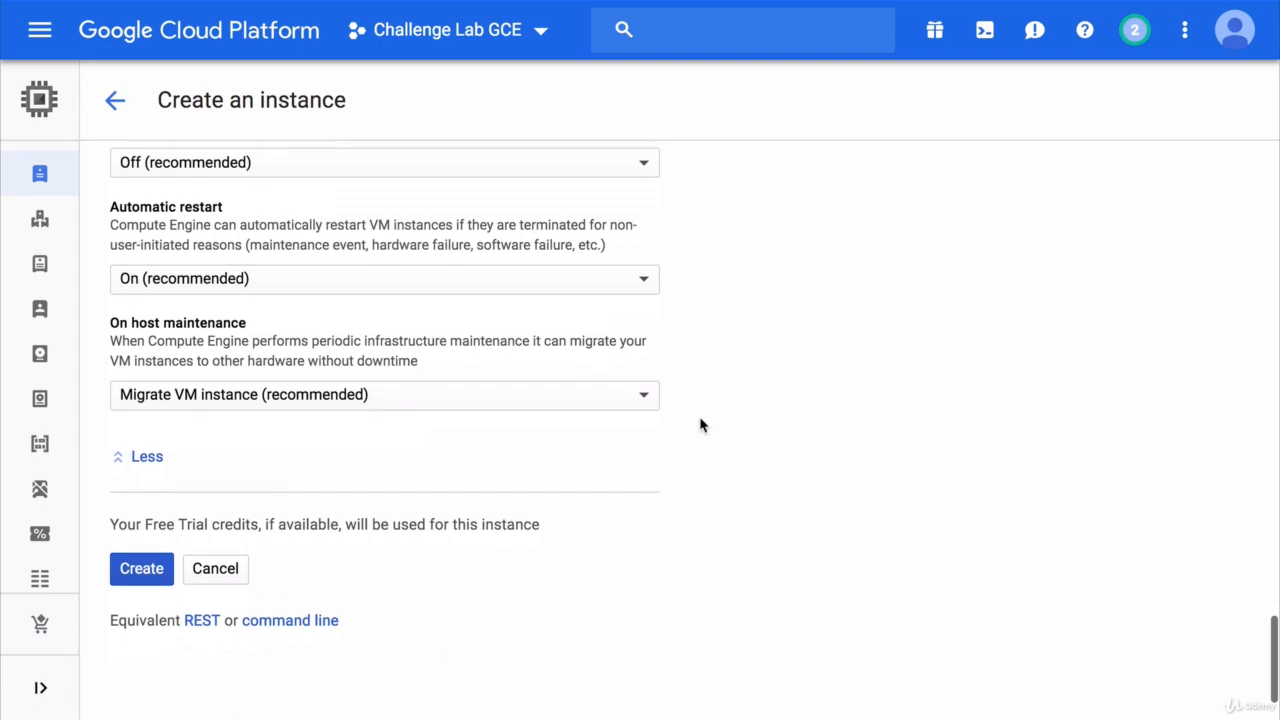
{"action": "left_click", "coordinate": [148, 568]}
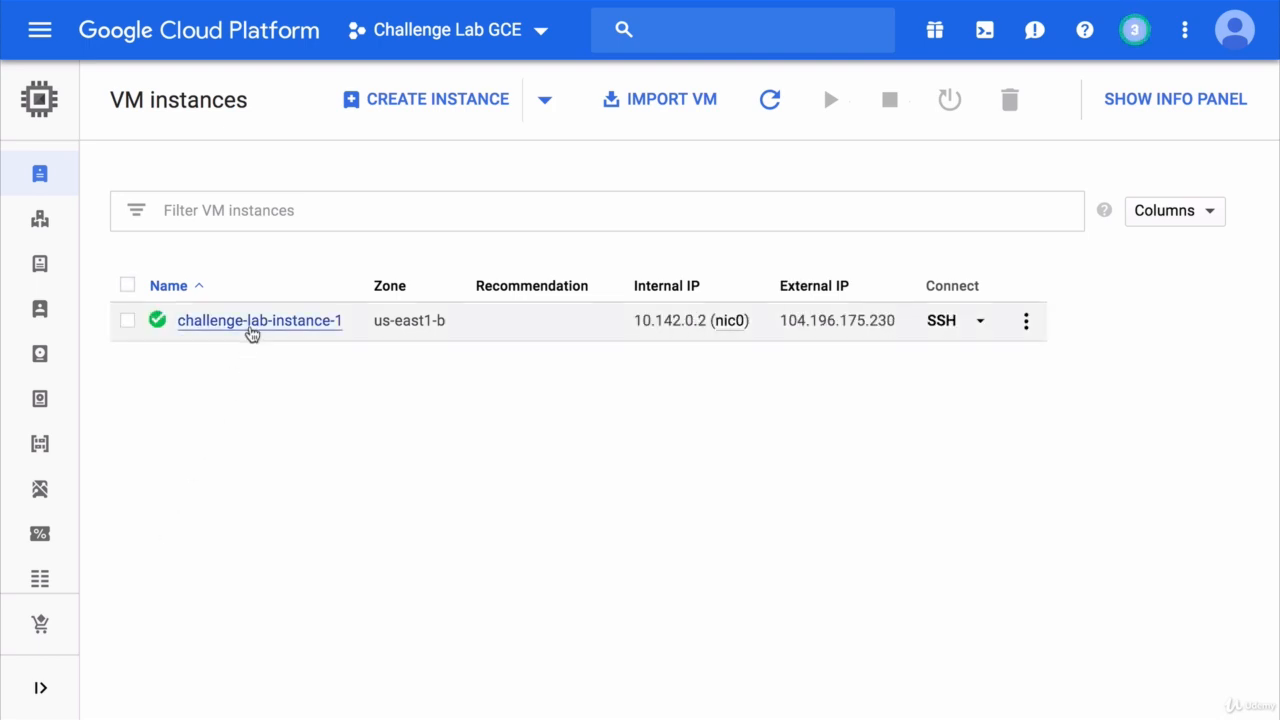
- Show the monitoring charts of challenge-lab-instance-1 and duplicate that page into two additional browser tabs
{"action": "left_click", "coordinate": [253, 321]}
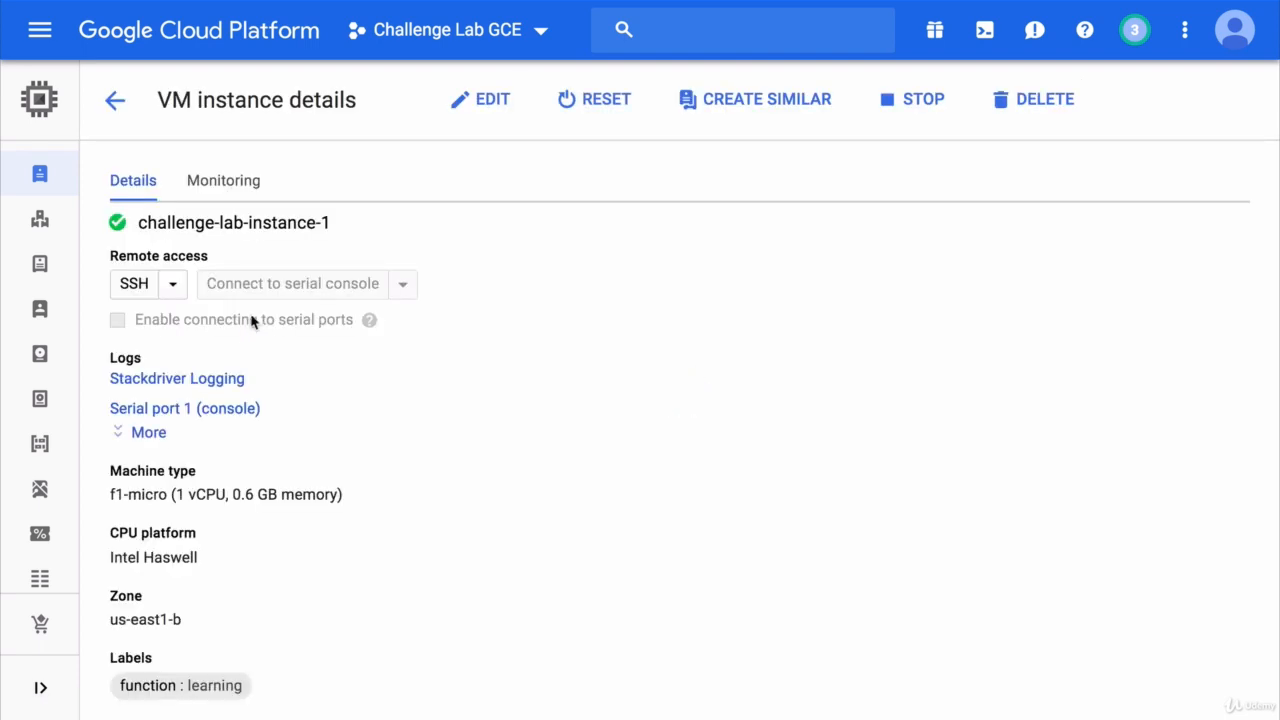
{"action": "left_click", "coordinate": [249, 191]}
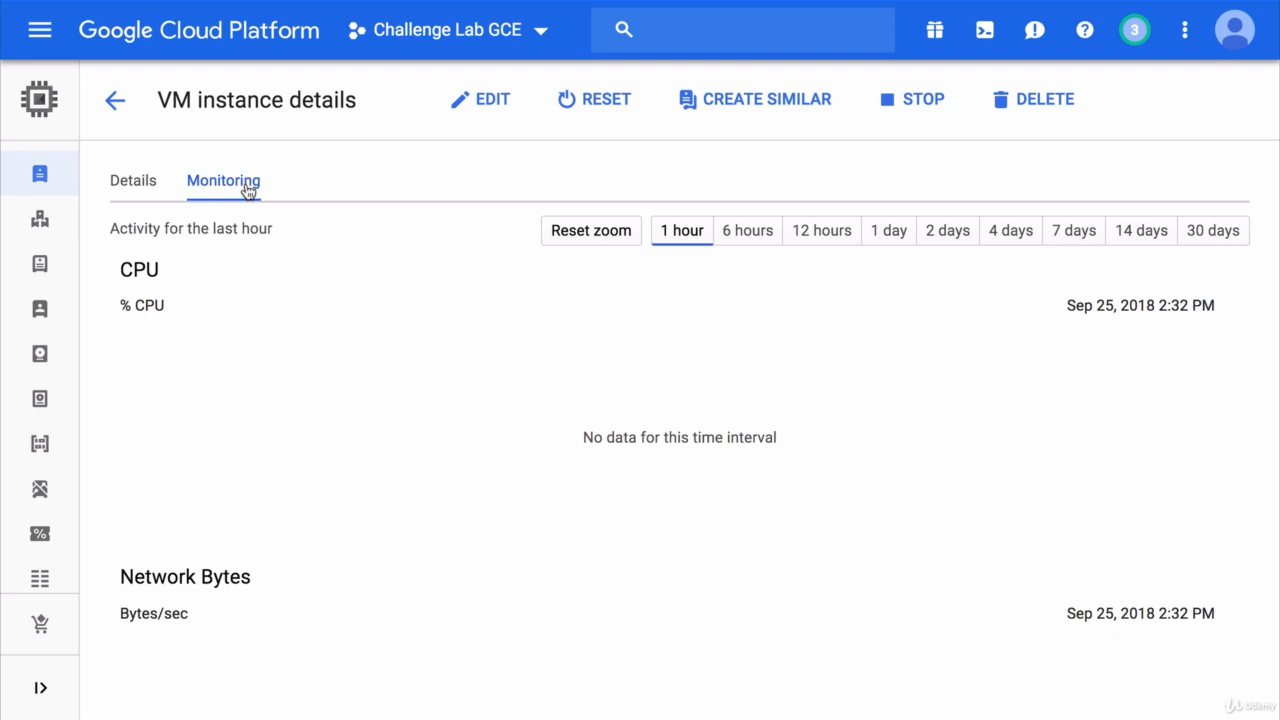
{"action": "right_click", "coordinate": [171, 22]}
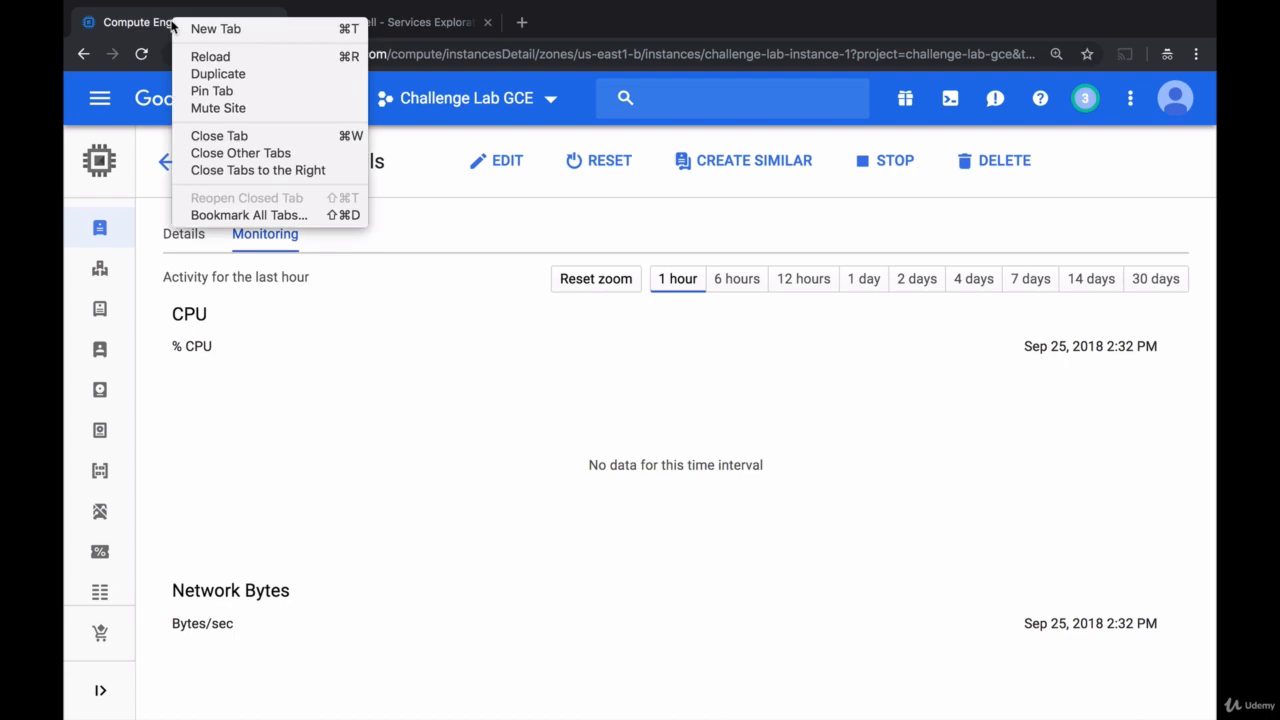
{"action": "left_click", "coordinate": [205, 73]}
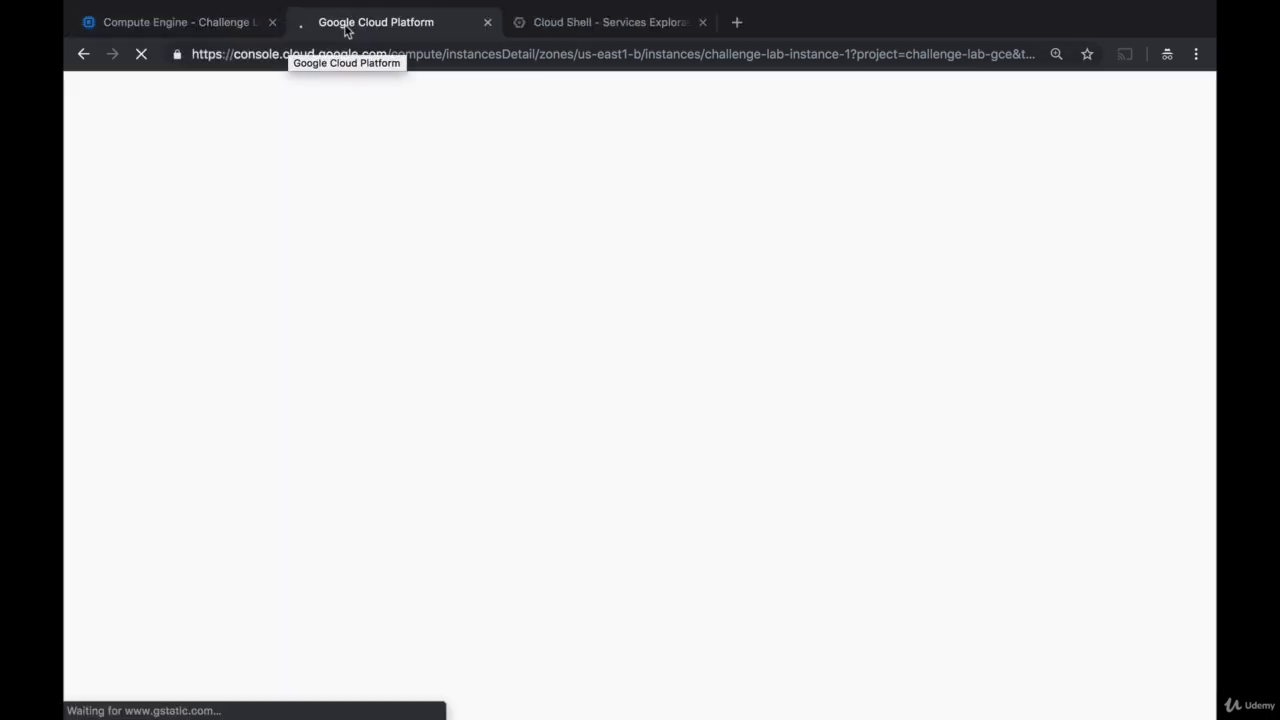
{"action": "right_click", "coordinate": [345, 30]}
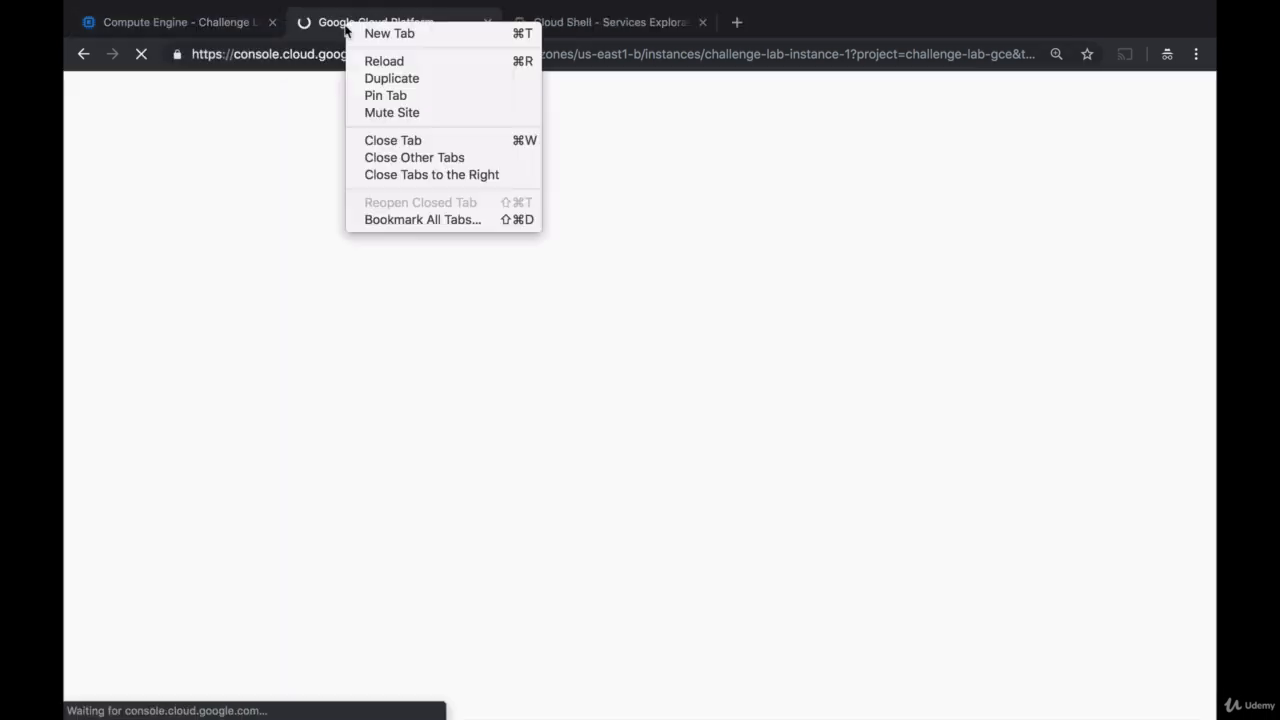
{"action": "left_click", "coordinate": [388, 77]}
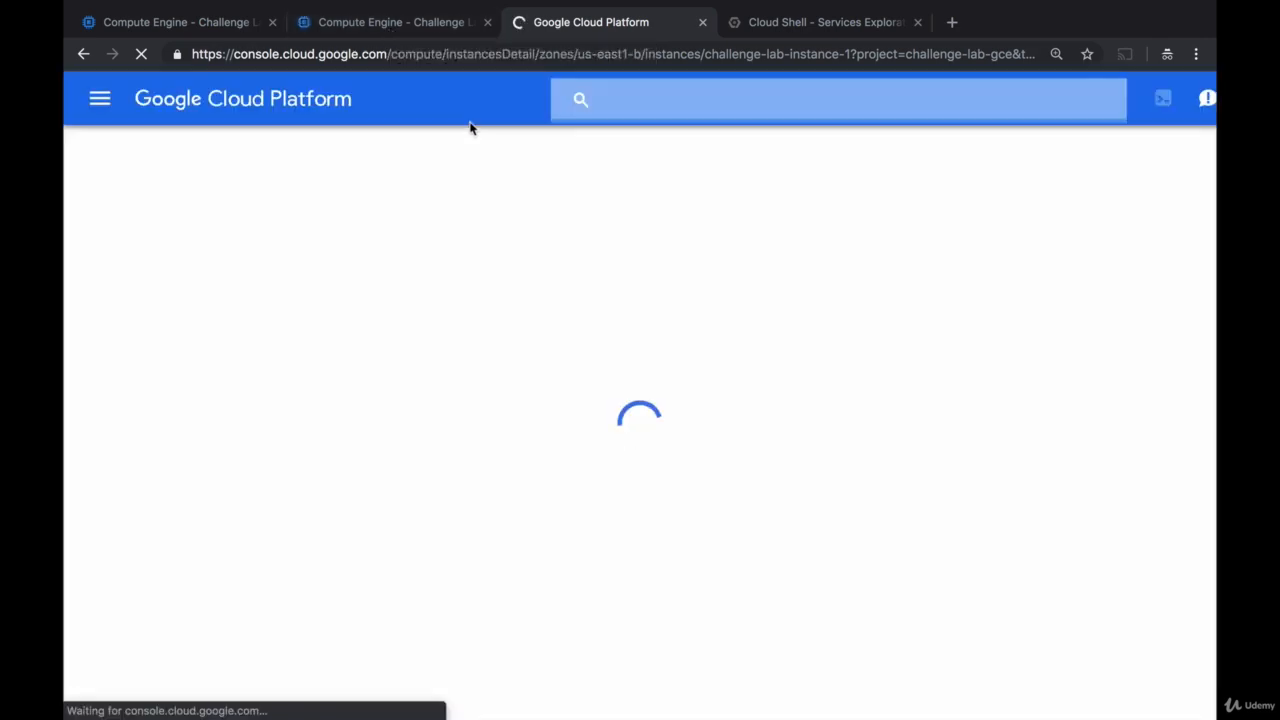
- Browse to Cloud Storage in the newest duplicate tab and view the objects in the challenge-lab-gce bucket
{"action": "left_click", "coordinate": [98, 100]}
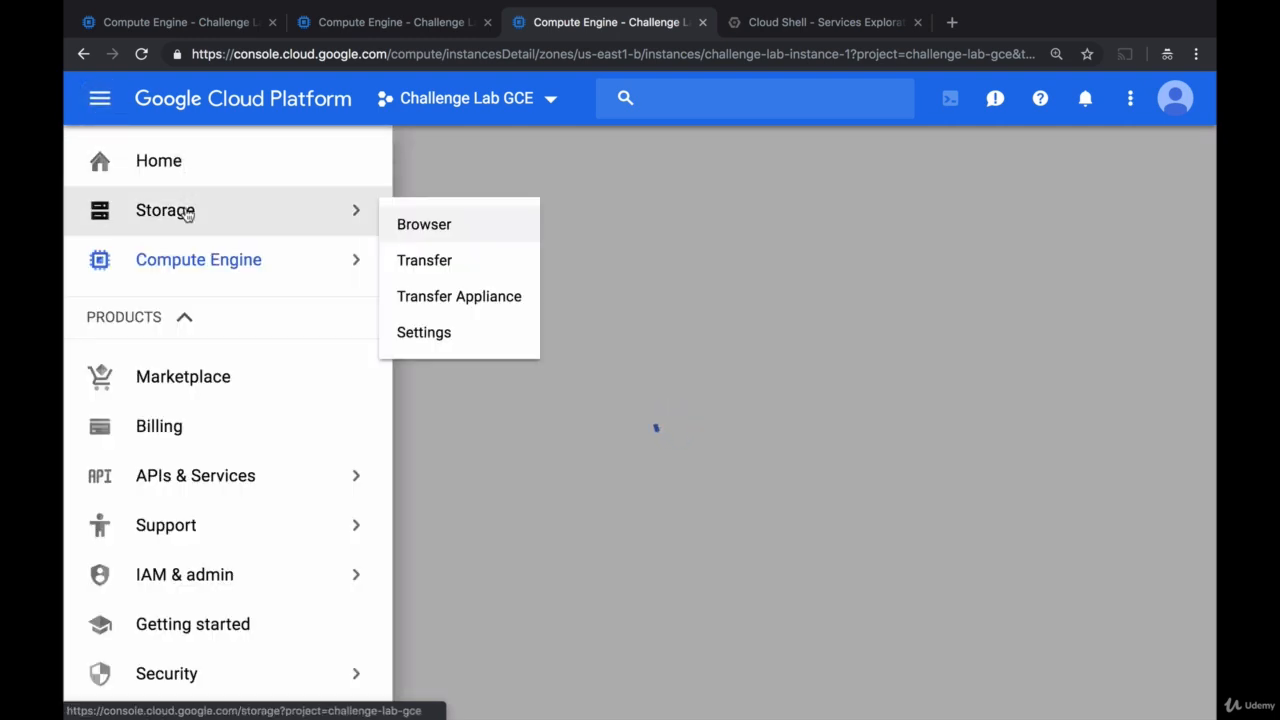
{"action": "left_click", "coordinate": [183, 211]}
{"action": "left_click", "coordinate": [234, 364]}
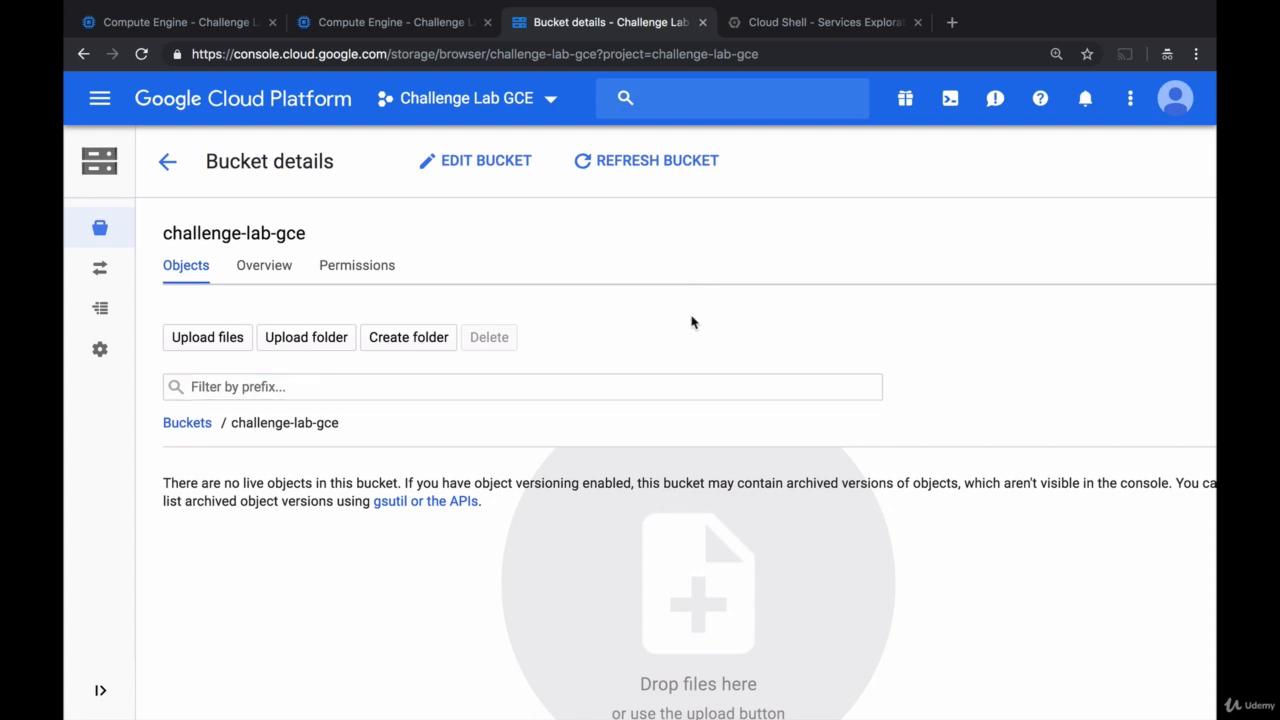
- View the instance's Stackdriver logs from the other duplicate tab and inspect the last two startup-script entries in full
{"action": "left_click", "coordinate": [413, 24]}
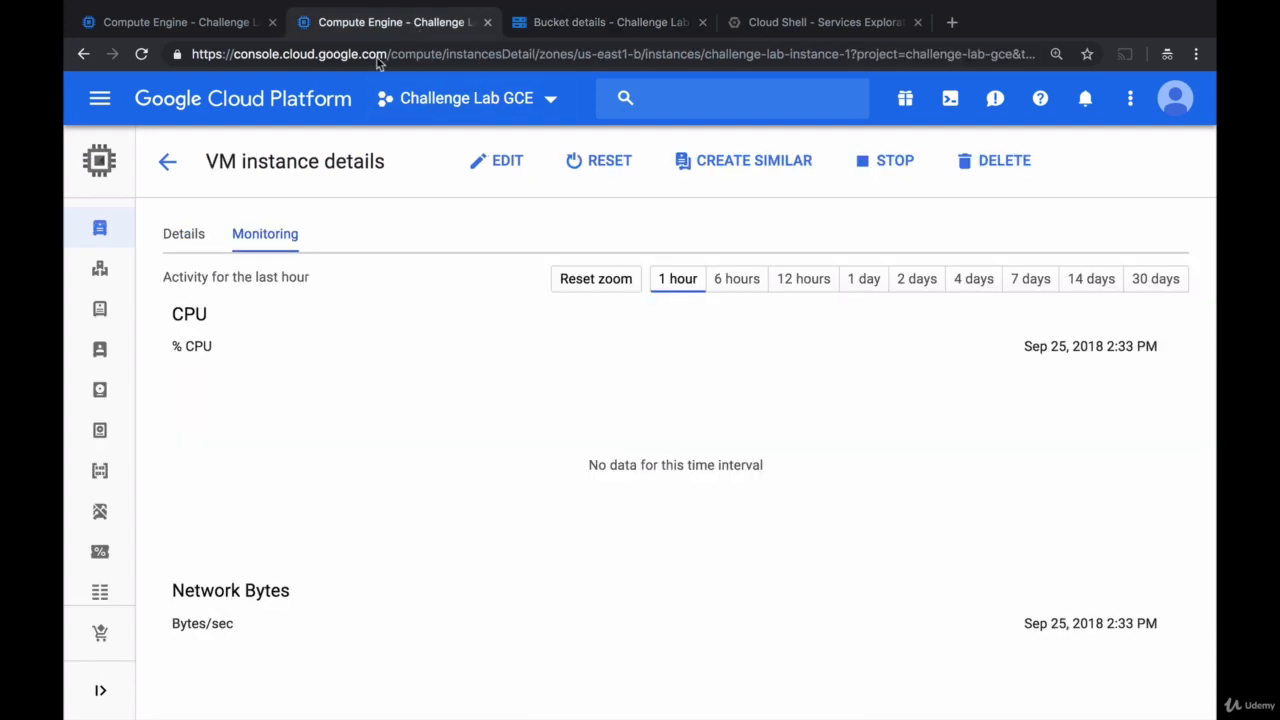
{"action": "left_click", "coordinate": [190, 233]}
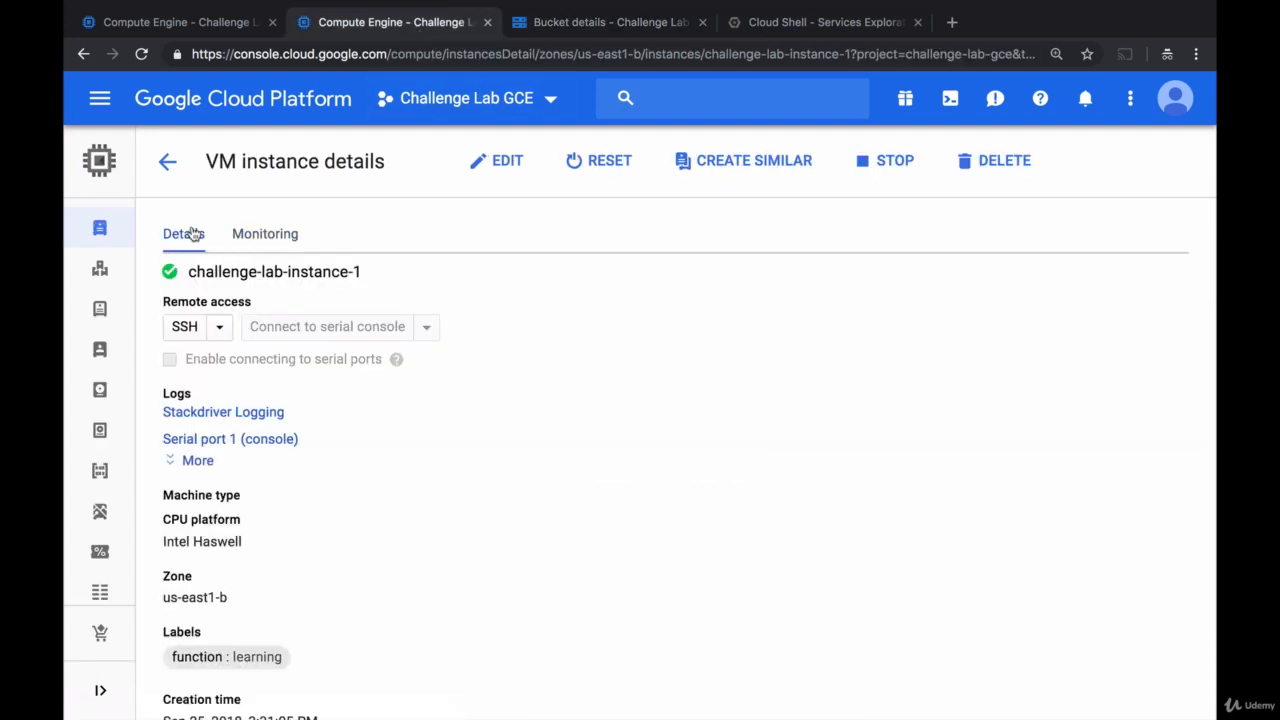
{"action": "left_click", "coordinate": [221, 413]}
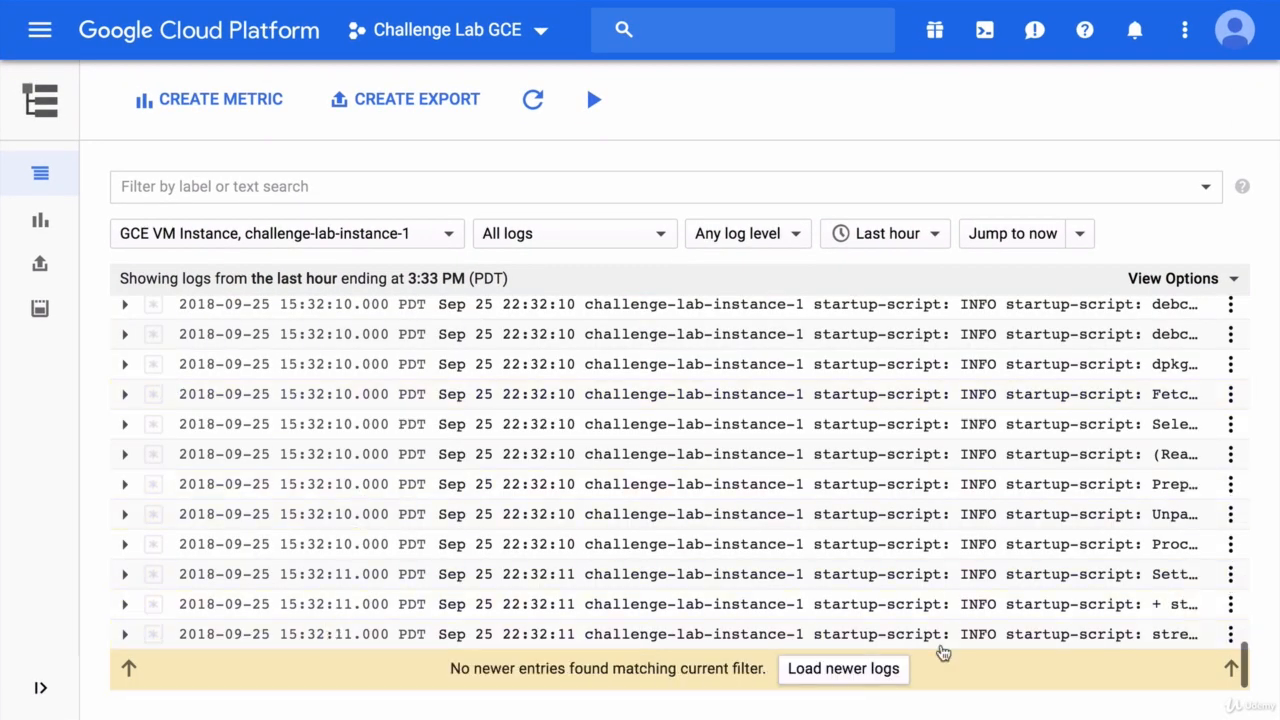
{"action": "left_click", "coordinate": [1073, 640]}
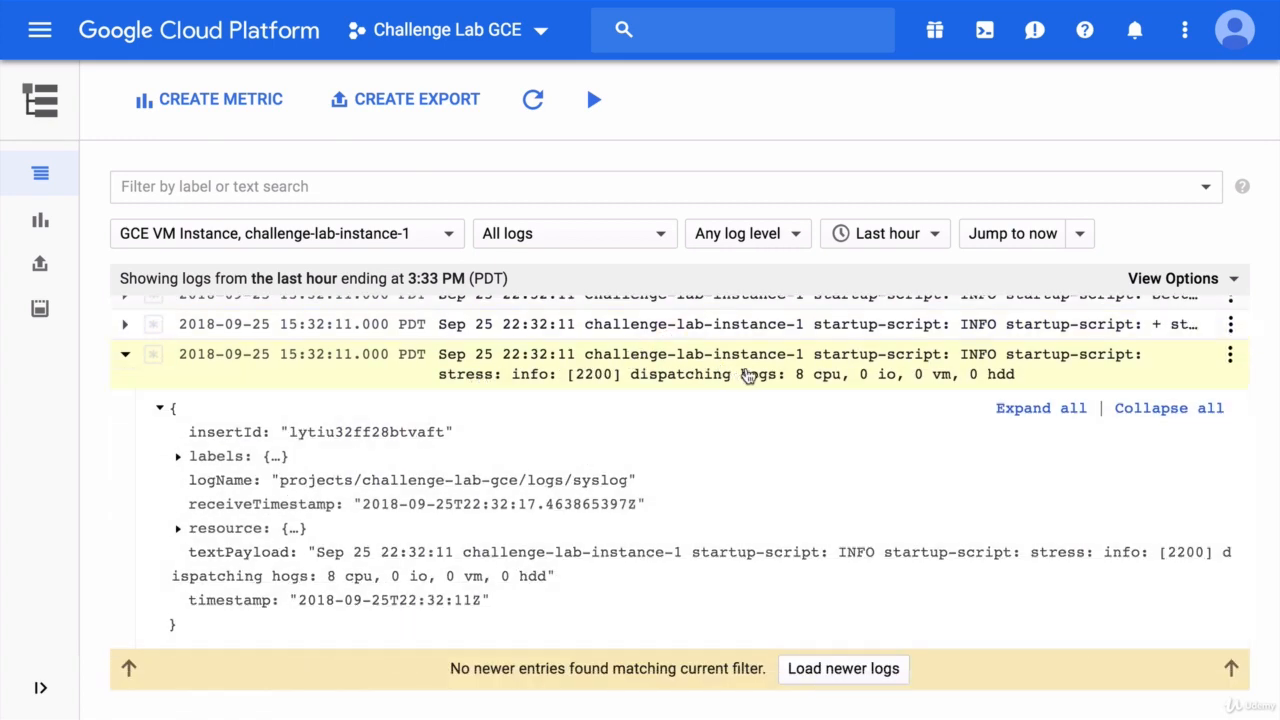
{"action": "left_click", "coordinate": [806, 334]}
{"action": "scroll", "coordinate": [720, 450], "scroll_direction": "down", "scroll_amount": 1}
{"action": "scroll", "coordinate": [718, 459], "scroll_direction": "down", "scroll_amount": 1}
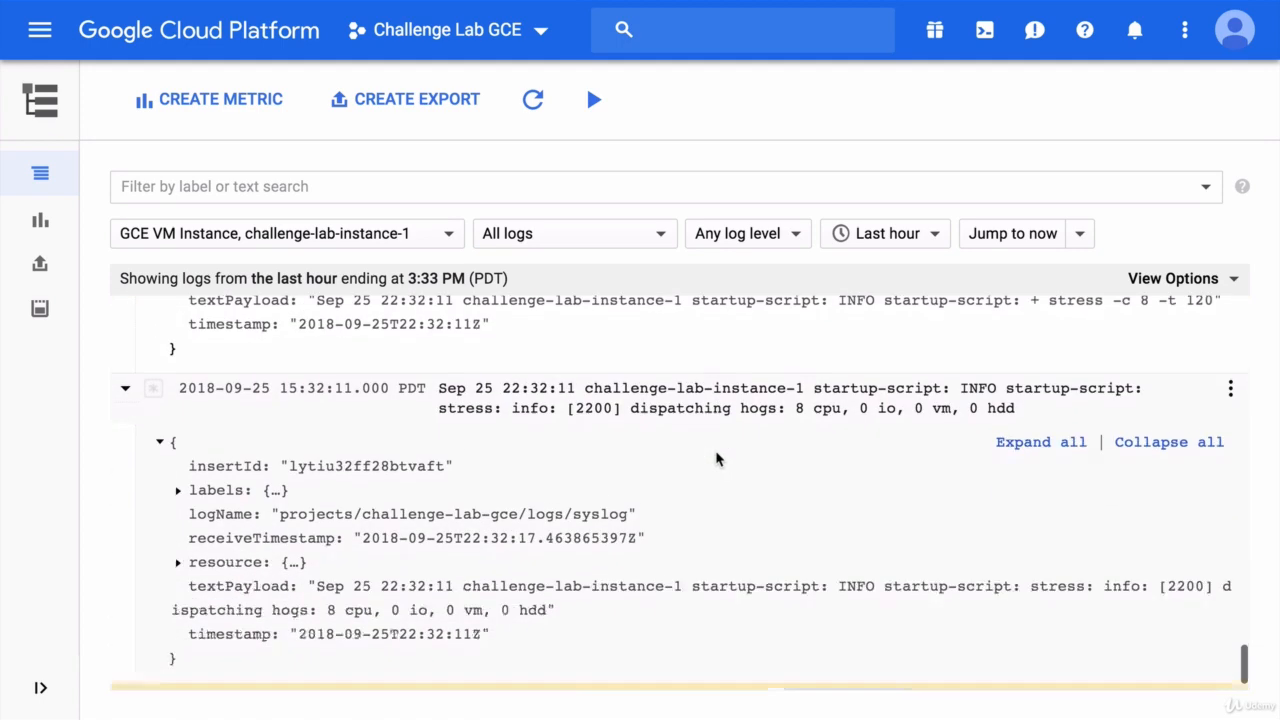
{"action": "scroll", "coordinate": [718, 459], "scroll_direction": "up", "scroll_amount": 3}
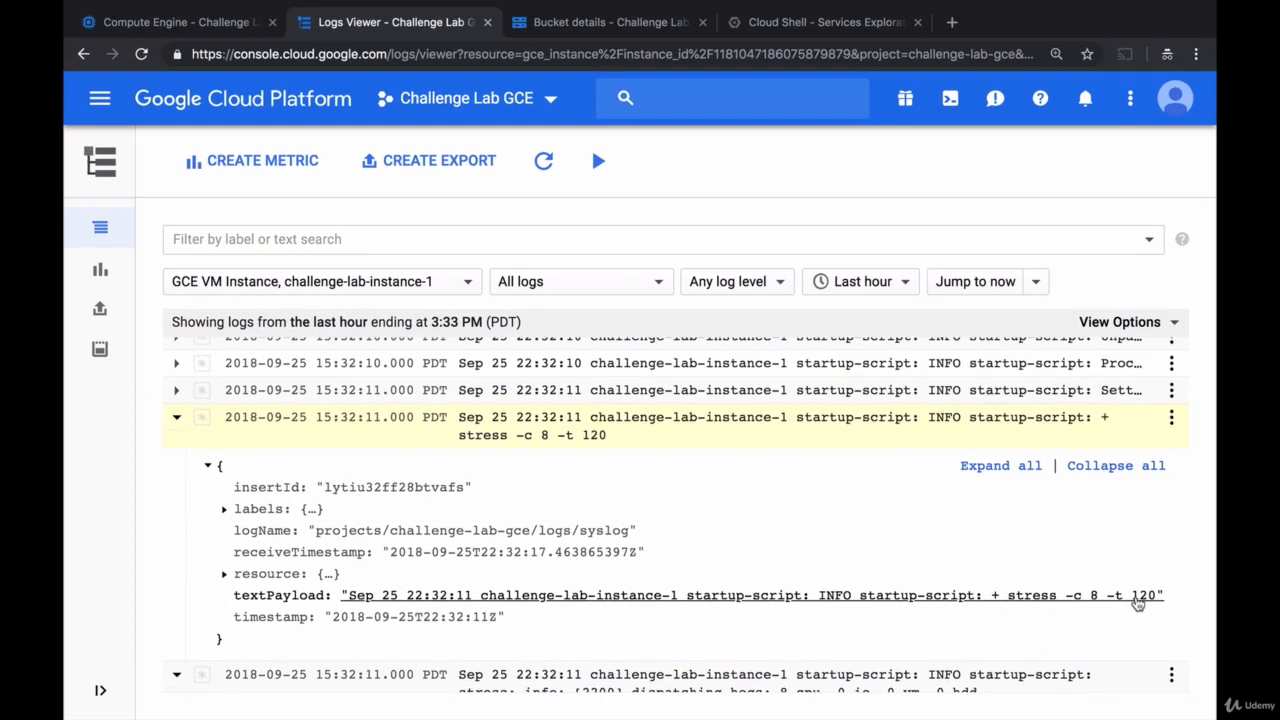
- Return to the original instance monitoring page and reload it to check the CPU activity
{"action": "left_click", "coordinate": [211, 30]}
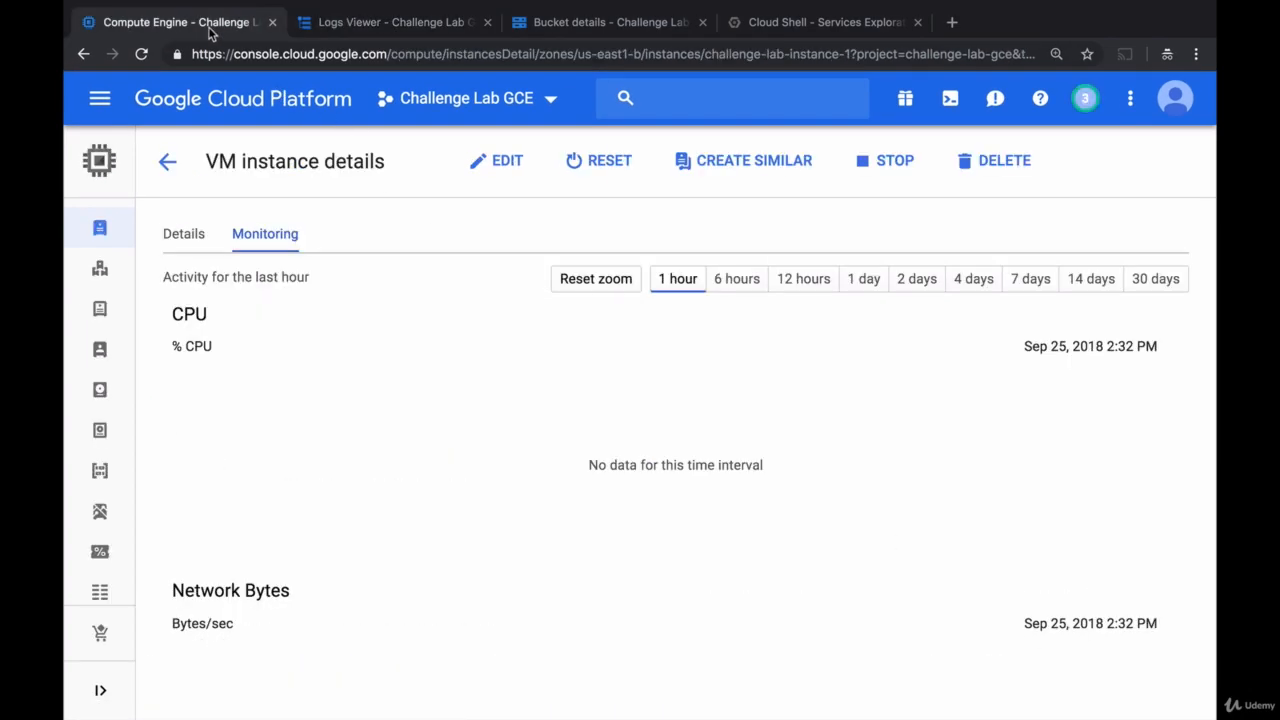
{"action": "left_click", "coordinate": [141, 54]}
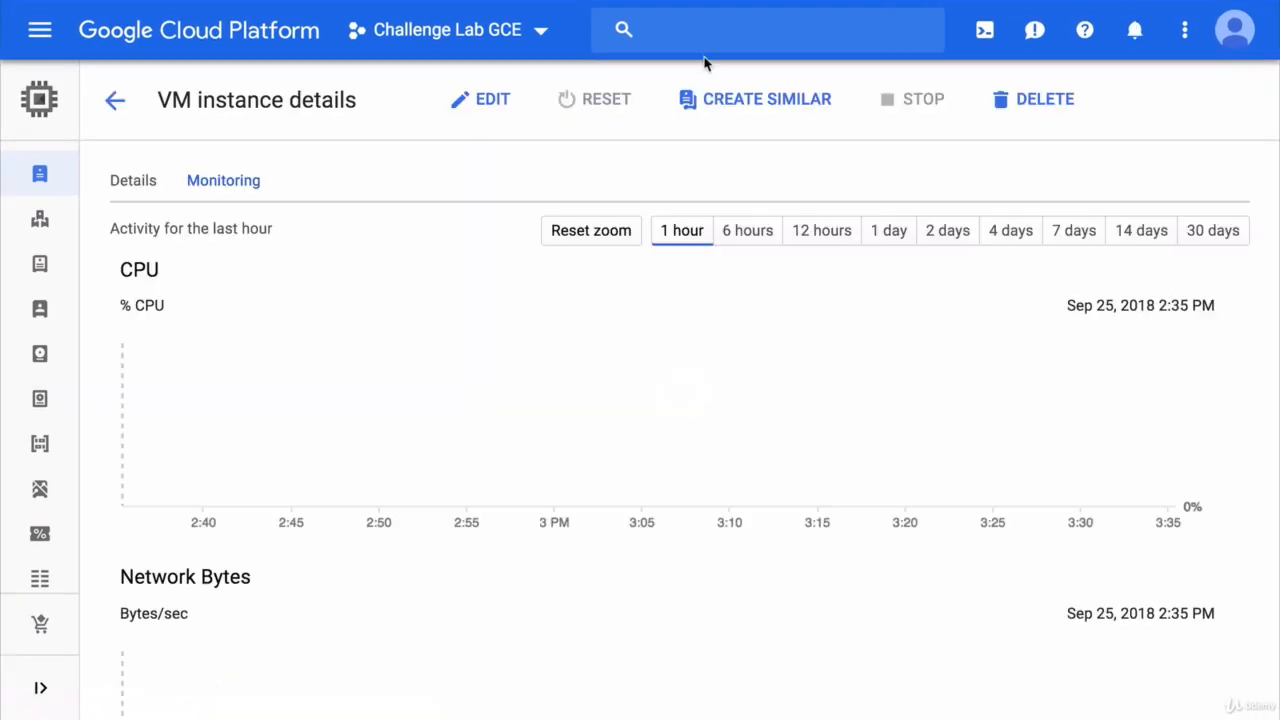
- Examine the CPU, Network Bytes and Network Packets charts of challenge-lab-instance-1 for the last hour
{"action": "scroll", "coordinate": [925, 395], "scroll_direction": "down", "scroll_amount": 4}
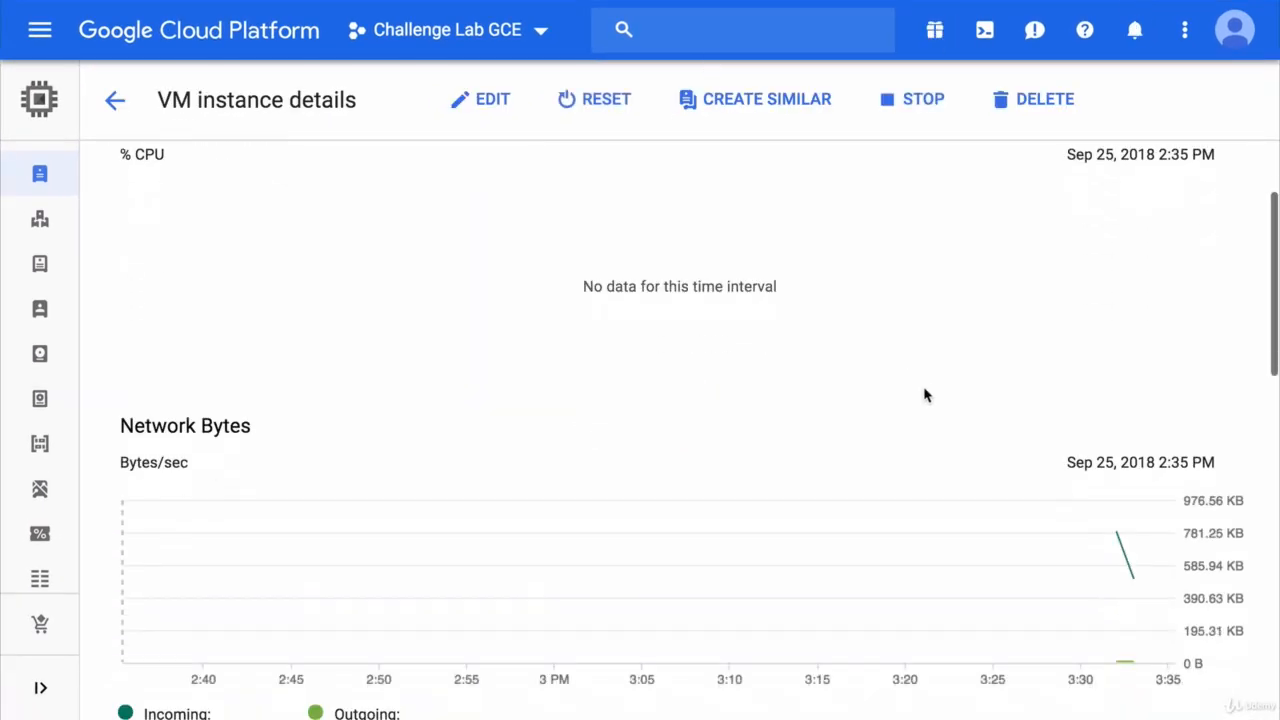
{"action": "scroll", "coordinate": [925, 395], "scroll_direction": "down", "scroll_amount": 1}
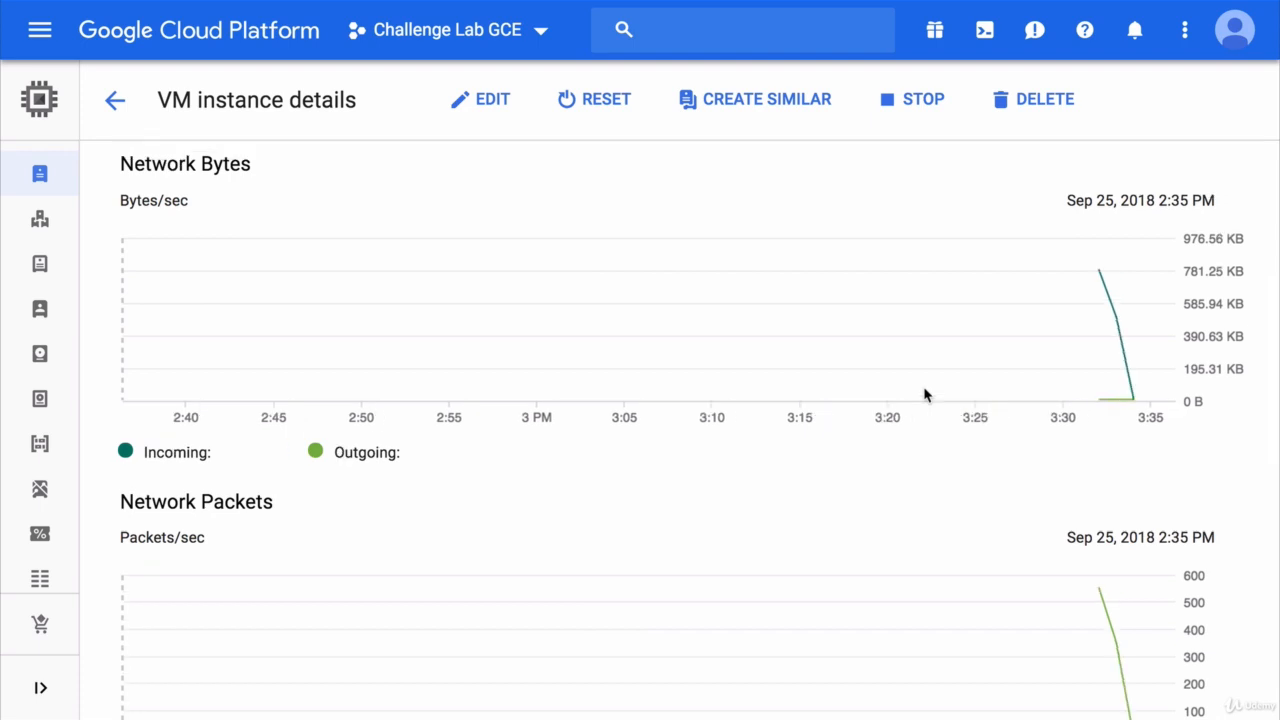
{"action": "scroll", "coordinate": [925, 395], "scroll_direction": "up", "scroll_amount": 5}
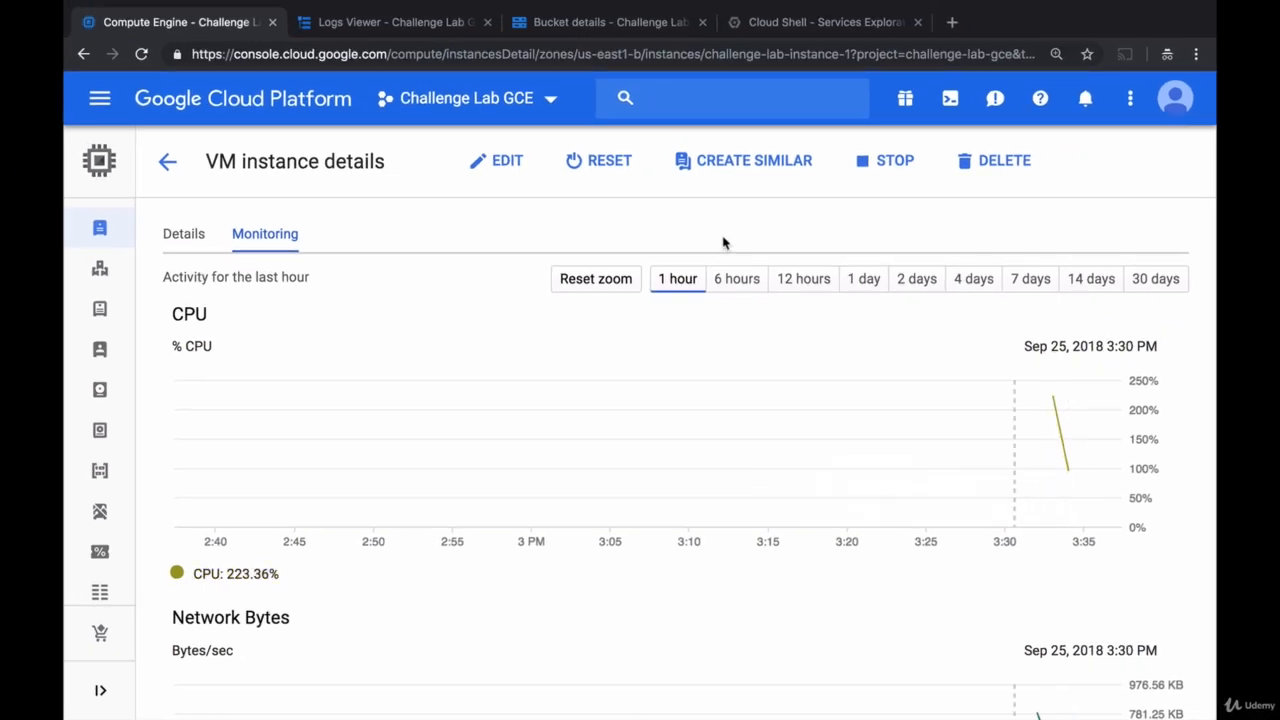
- Refresh the challenge-lab-gce bucket's object list, read machine-challenge-lab-instance-1-finished.txt in its own tab and close that tab
{"action": "left_click", "coordinate": [628, 33]}
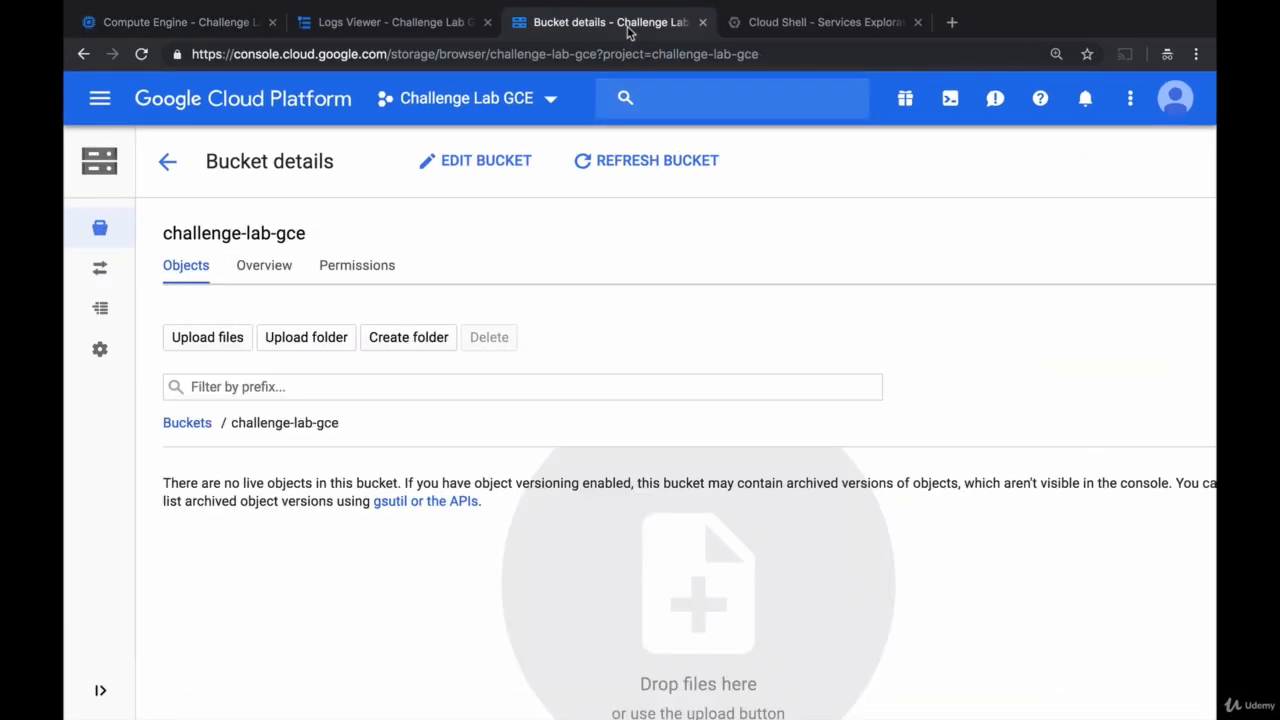
{"action": "left_click", "coordinate": [648, 163]}
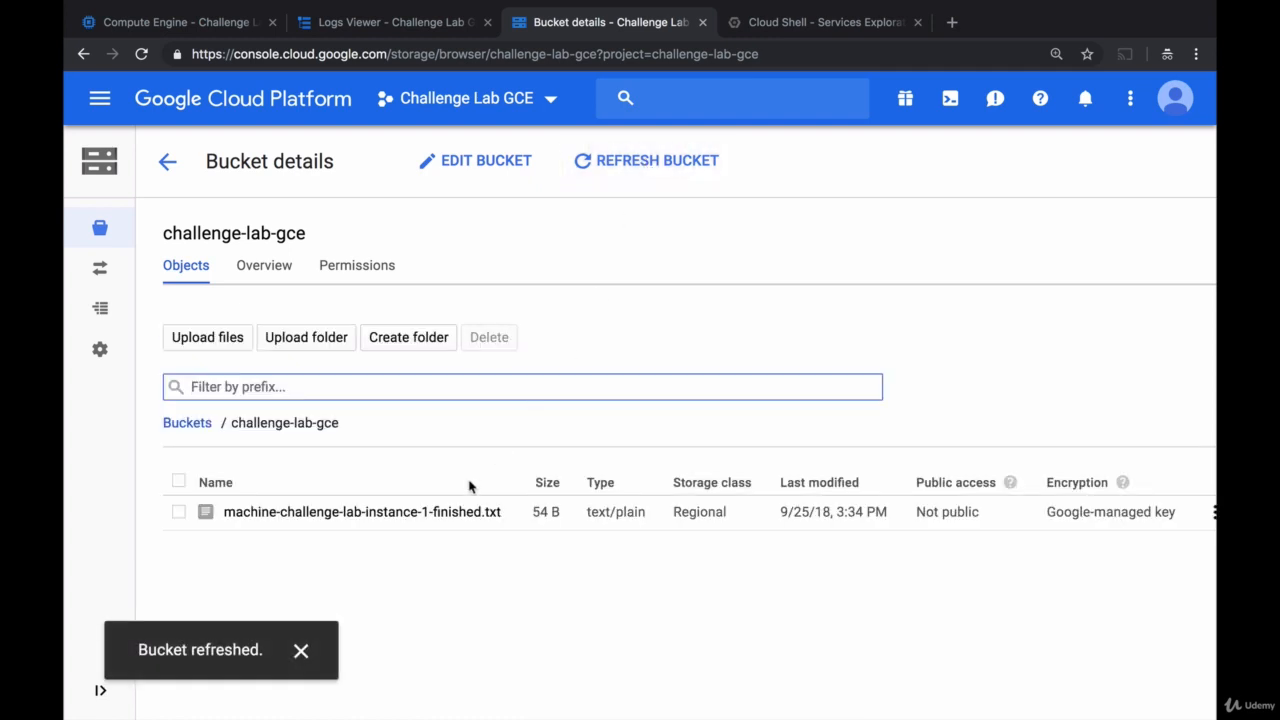
{"action": "left_click", "coordinate": [427, 512]}
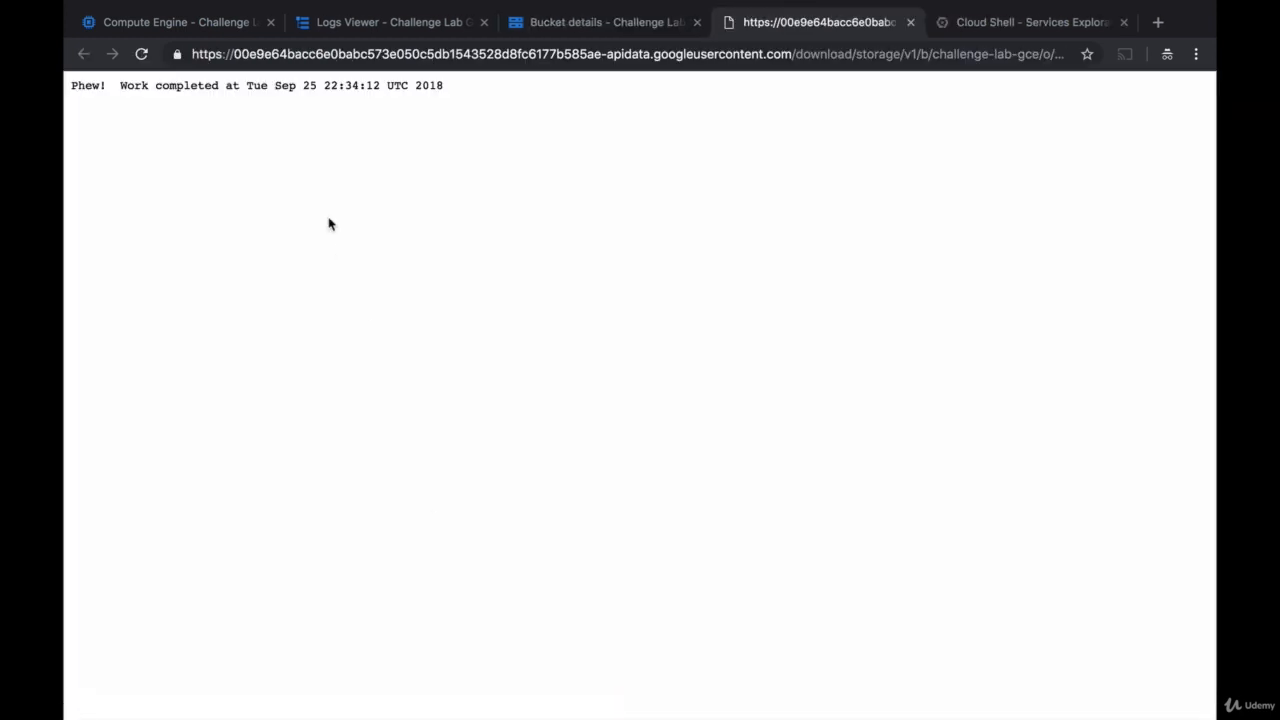
{"action": "left_click", "coordinate": [910, 22]}
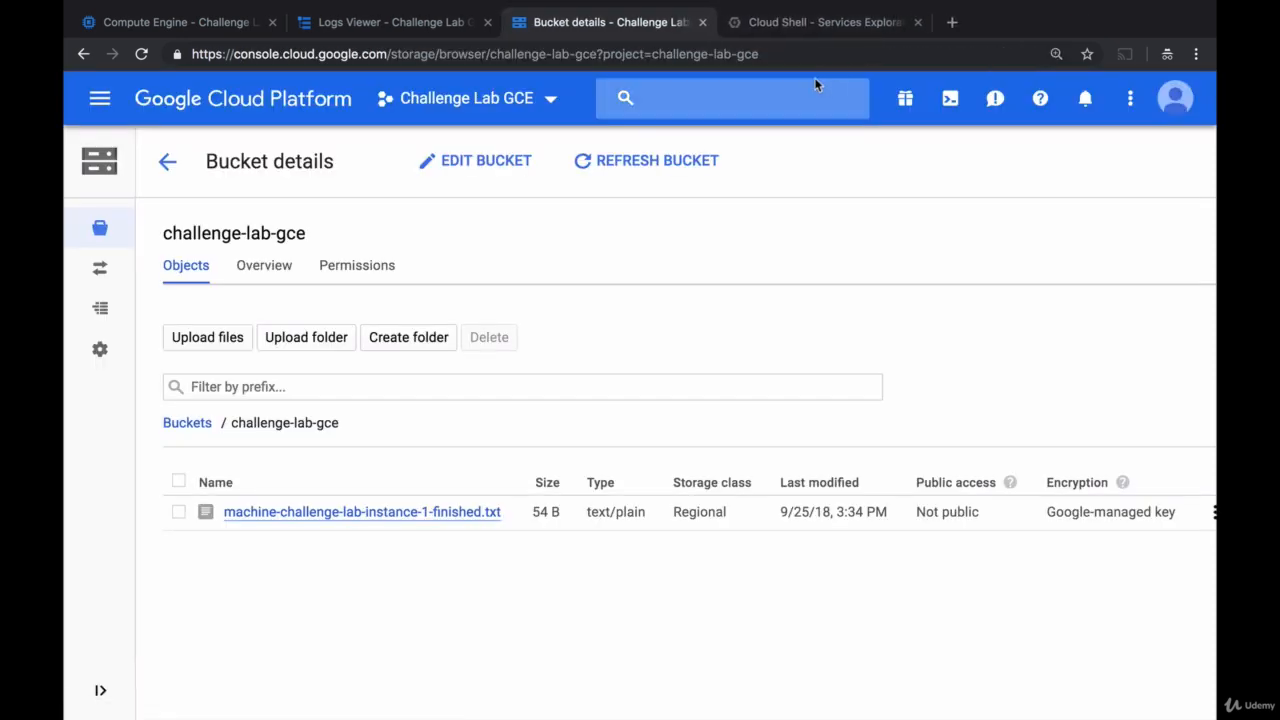
- Refresh the instance's log entries in the Logs Viewer and expand the systemd "Startup finished" entry to read it in full
{"action": "left_click", "coordinate": [434, 22]}
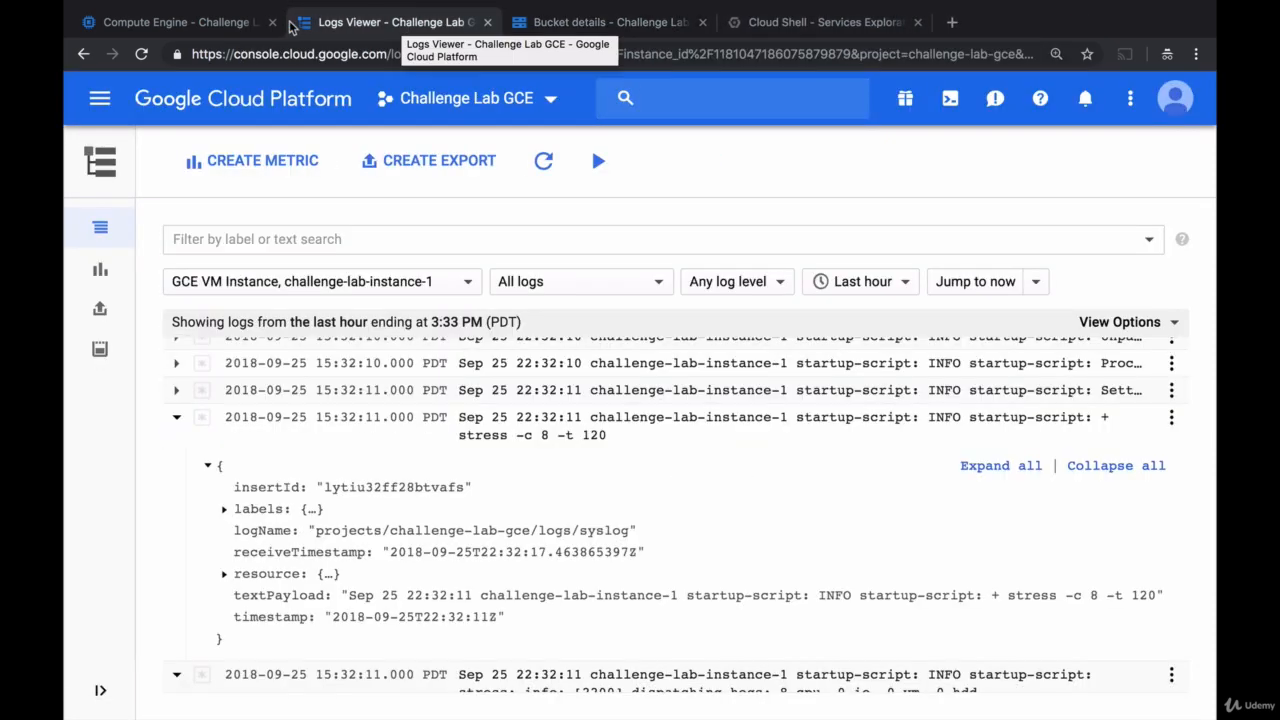
{"action": "left_click", "coordinate": [212, 26]}
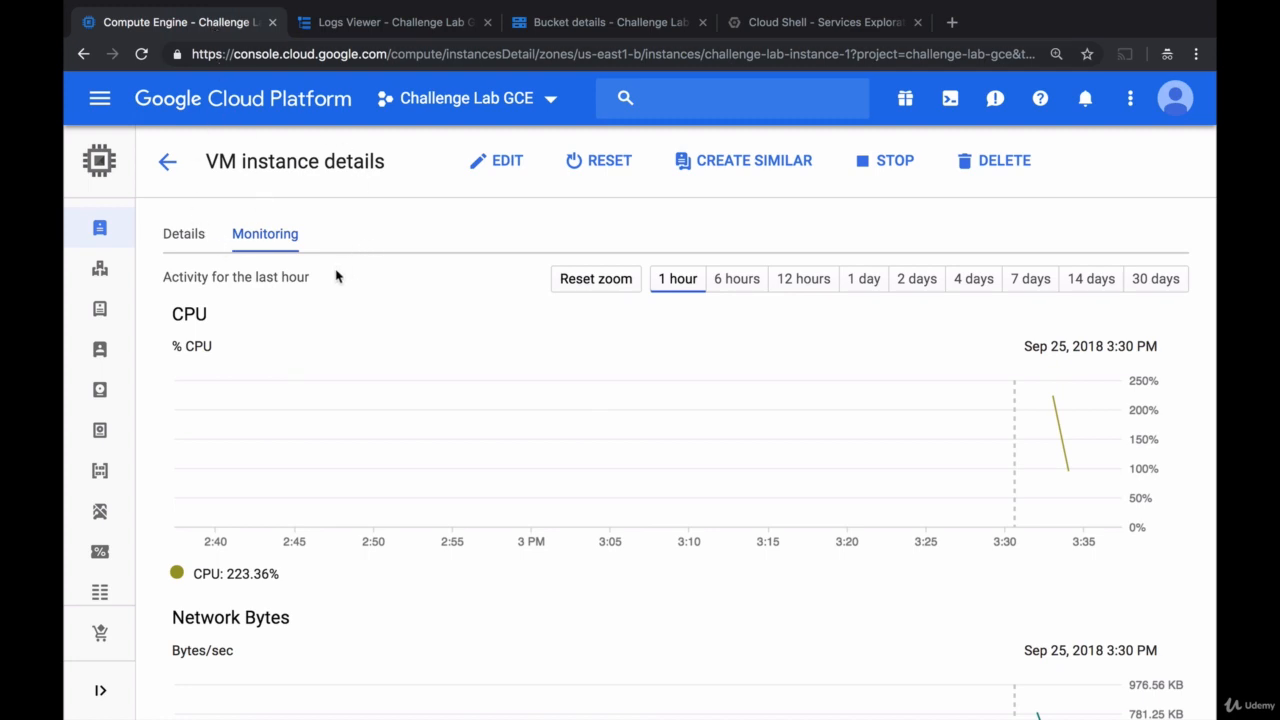
{"action": "left_click", "coordinate": [392, 22]}
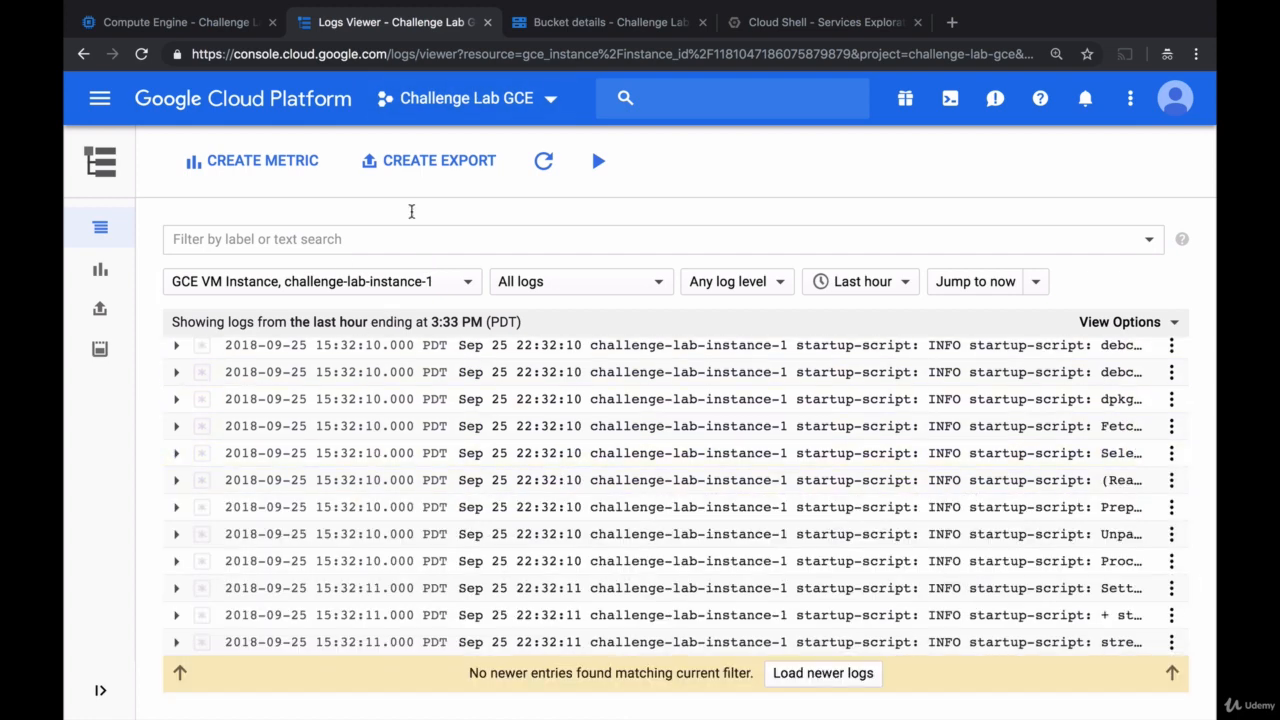
{"action": "left_click", "coordinate": [543, 160]}
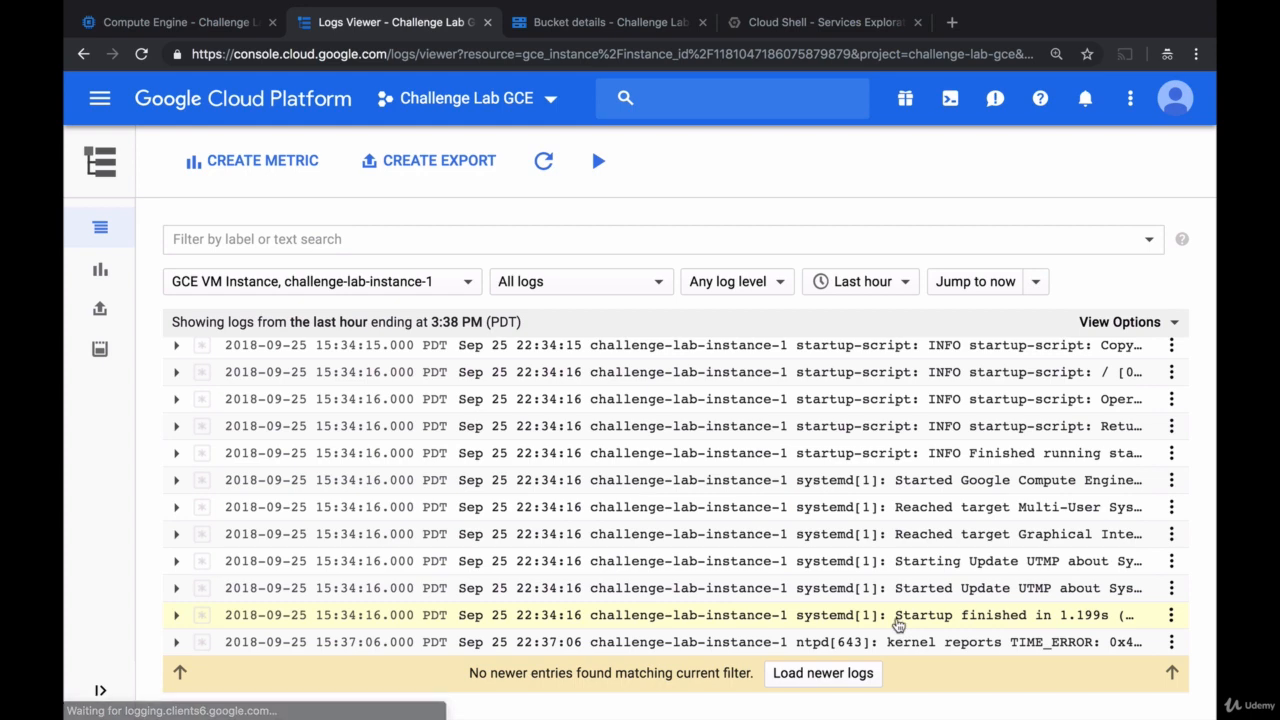
{"action": "left_click", "coordinate": [898, 618]}
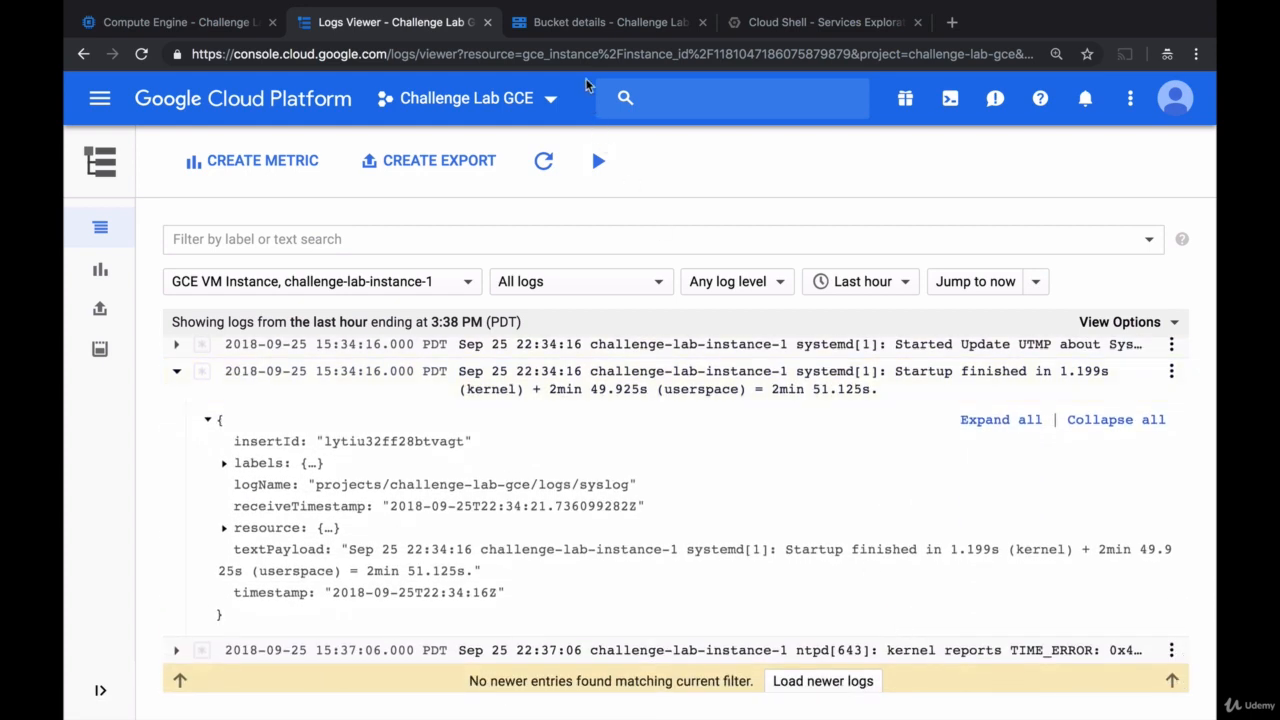
- Recheck the bucket's object list and inspect the end of the CPU curve on the instance's monitoring page
{"action": "left_click", "coordinate": [582, 31]}
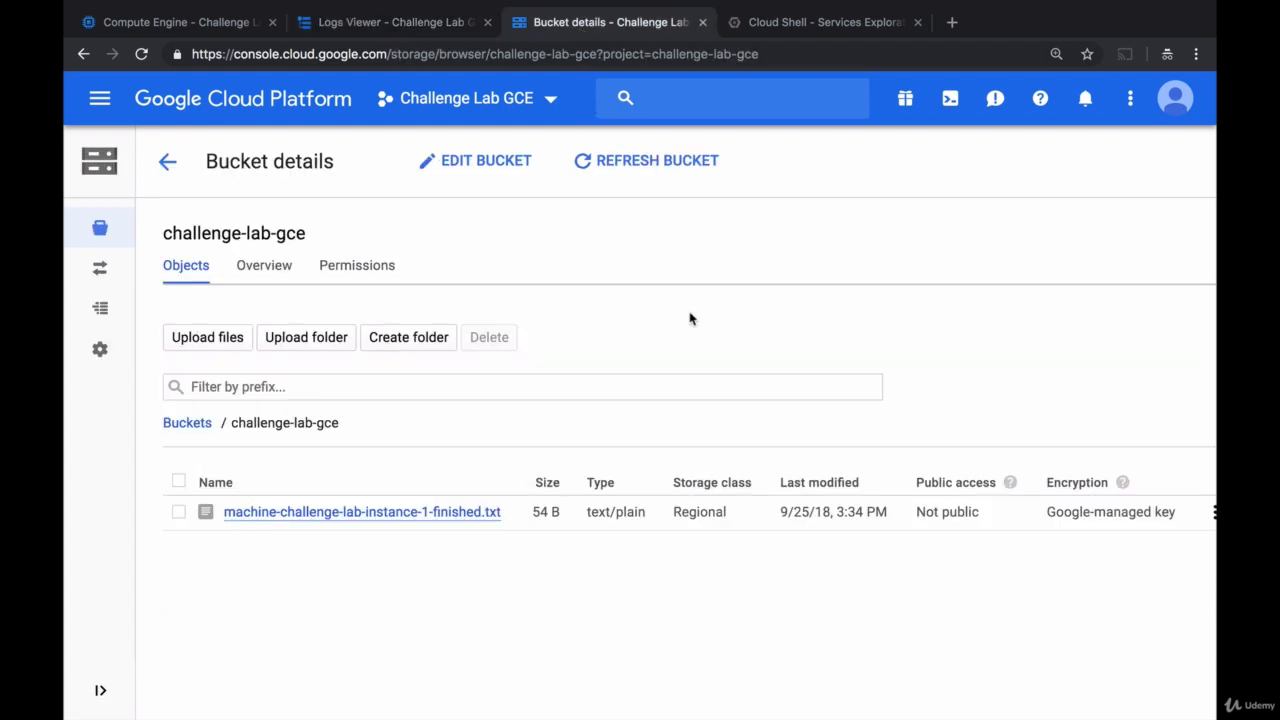
{"action": "left_click", "coordinate": [197, 31]}
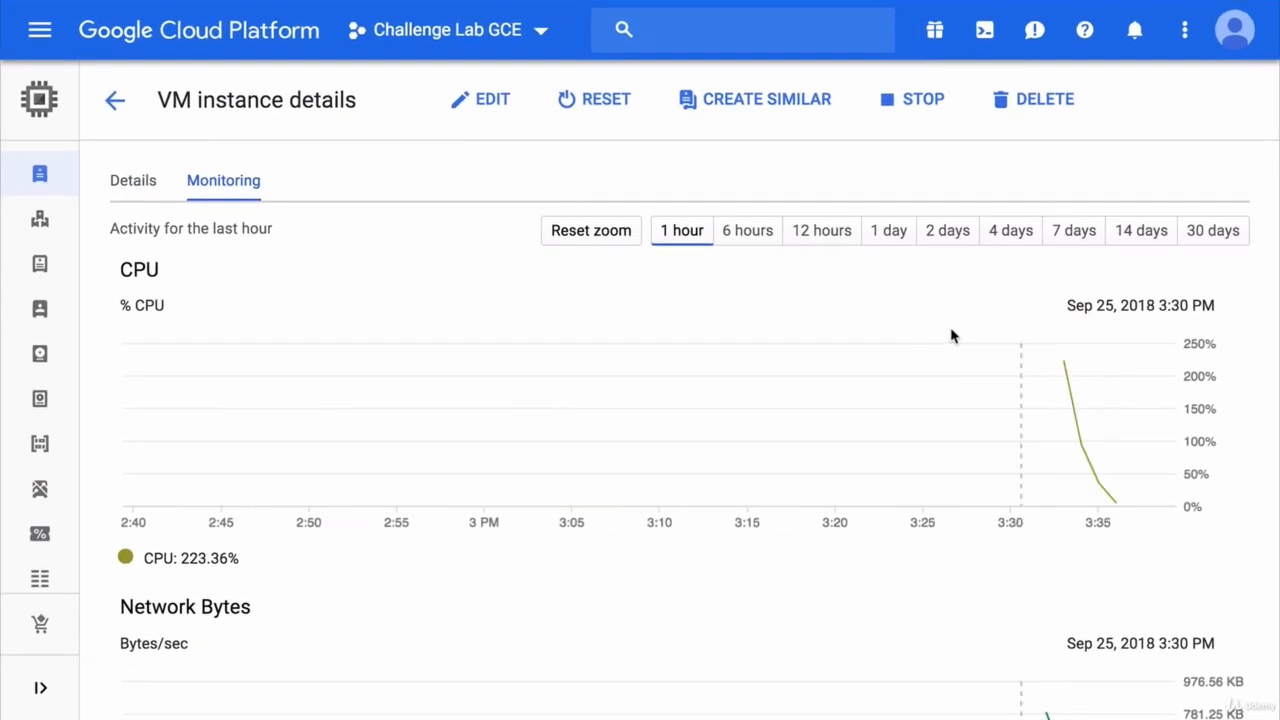
{"action": "mouse_move", "coordinate": [1117, 502]}
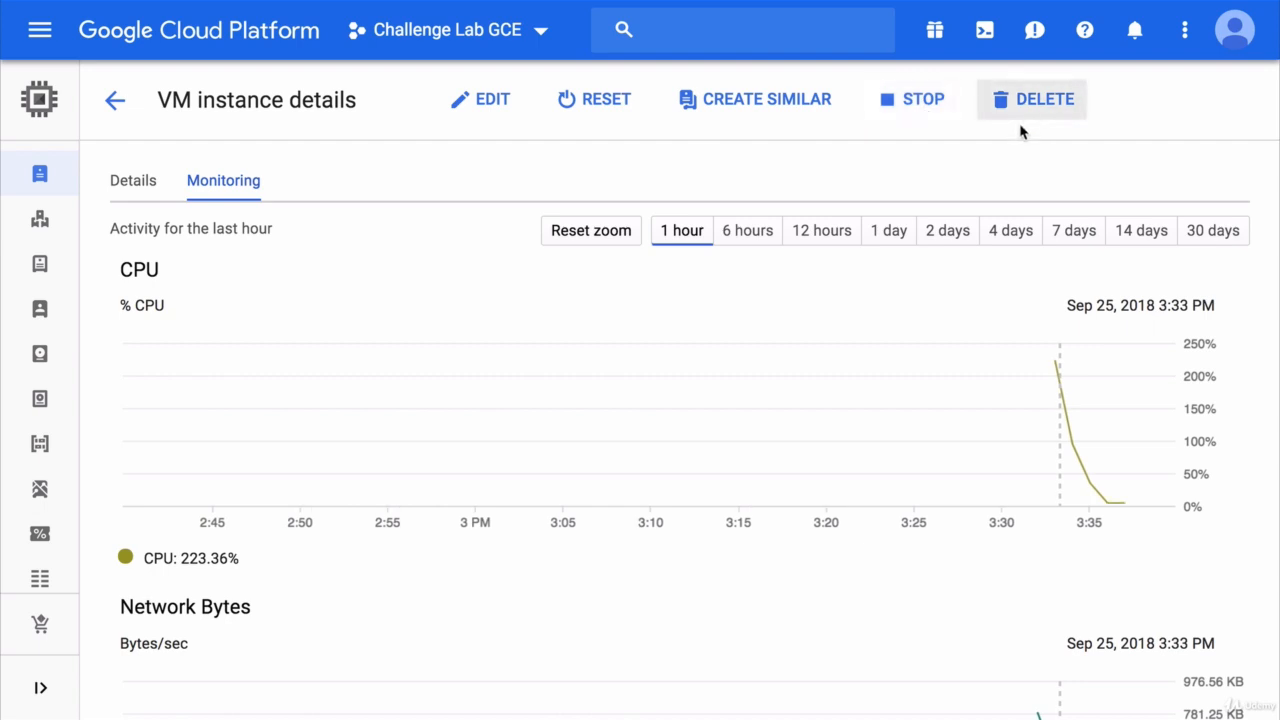
- Return to the VM instances list and delete challenge-lab-instance-1 together with its boot disk, confirming the deletion
{"action": "left_click", "coordinate": [127, 107]}
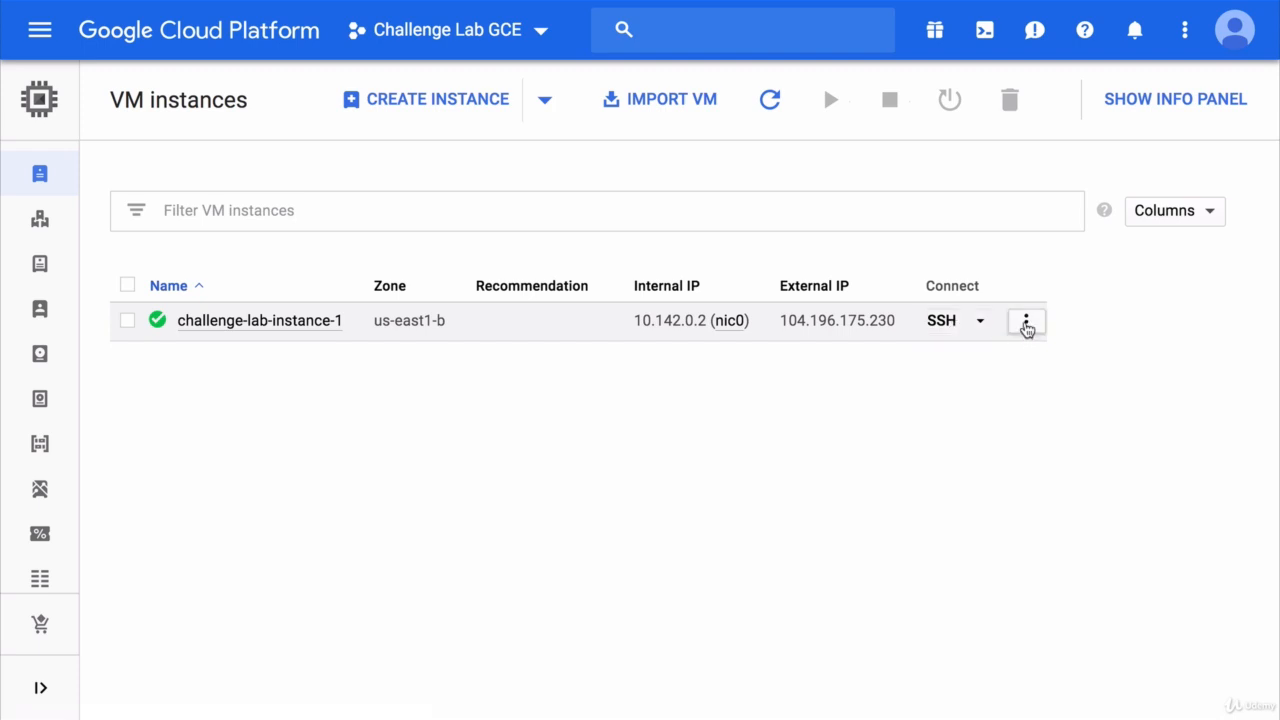
{"action": "left_click", "coordinate": [1025, 324]}
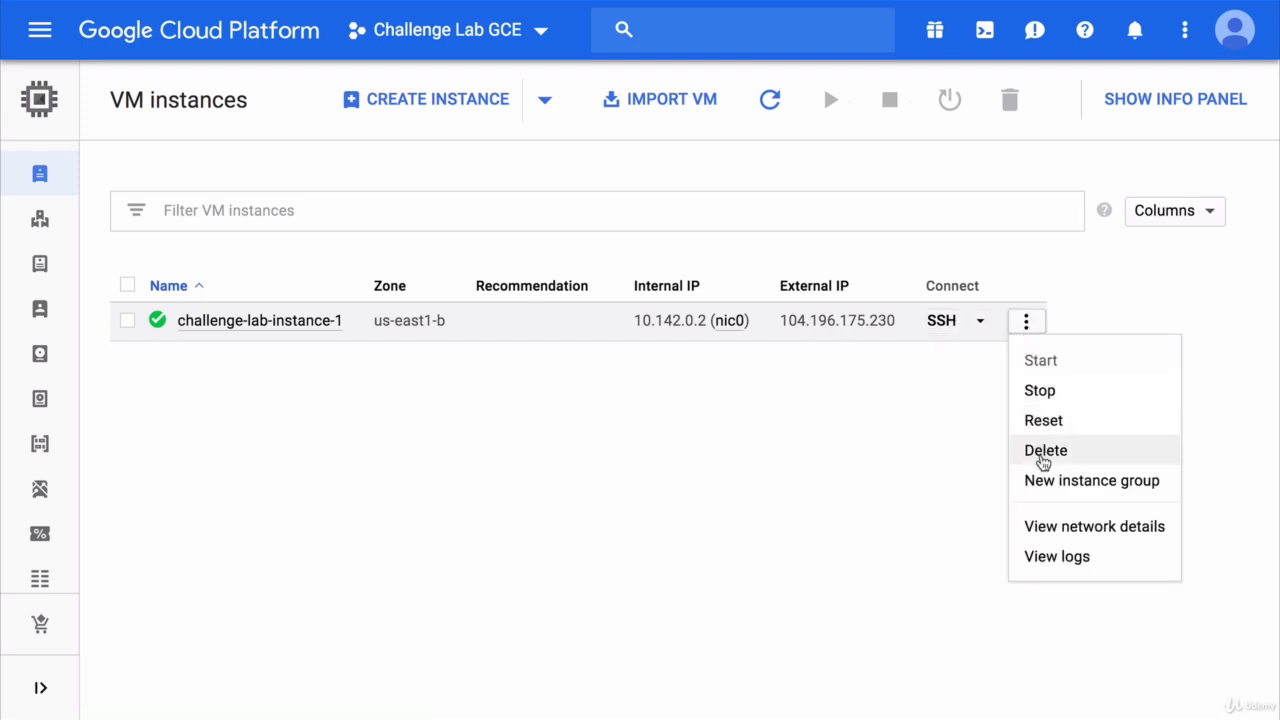
{"action": "left_click", "coordinate": [1042, 457]}
{"action": "left_click", "coordinate": [1037, 430]}
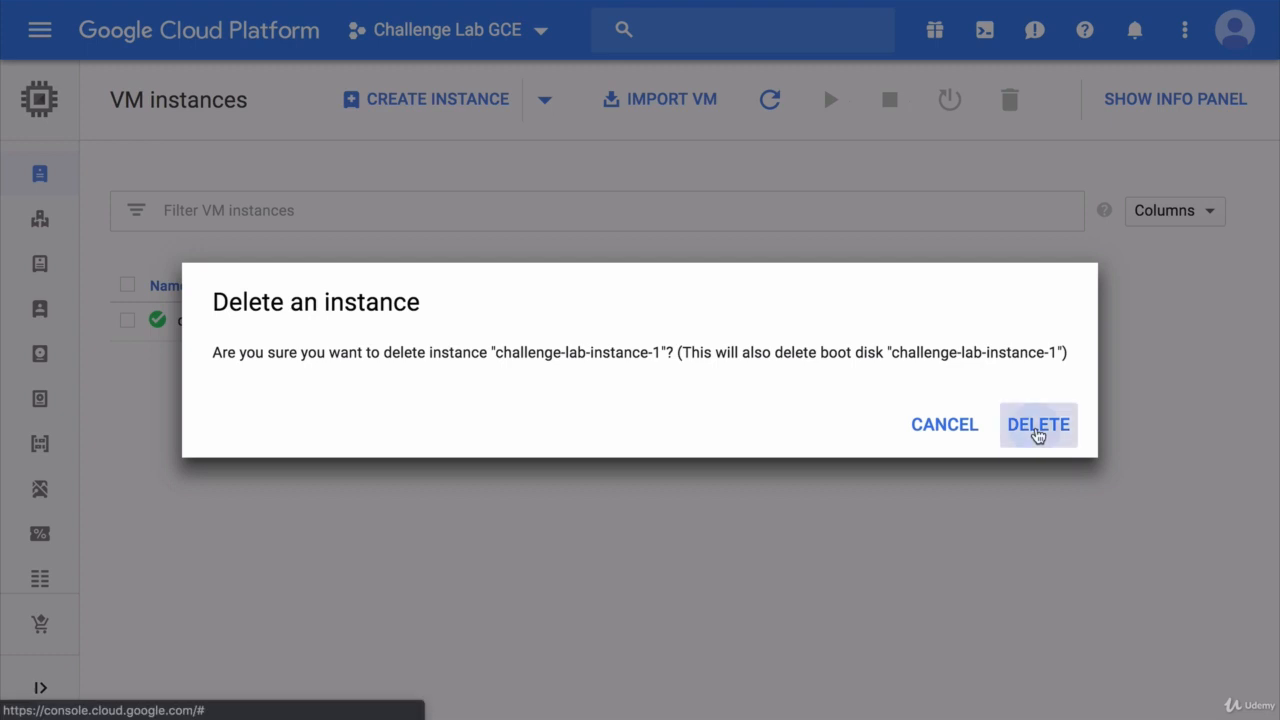